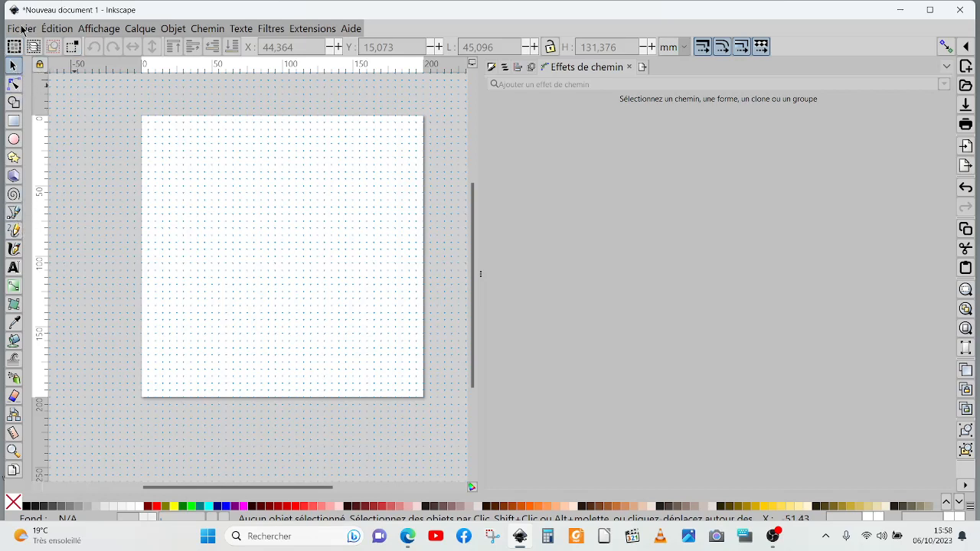
# Step: Set the page height to 360 mm in the document properties
pyautogui.click(22, 31)
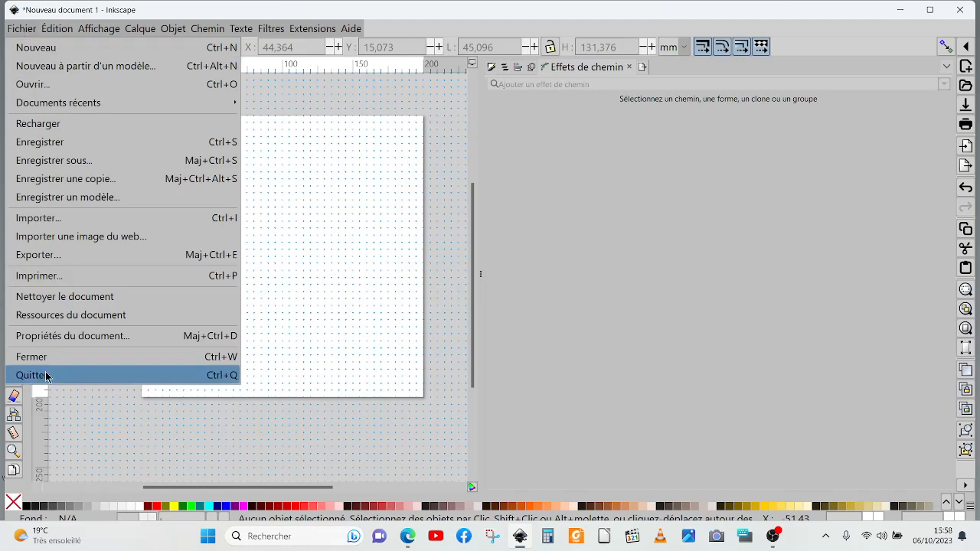
pyautogui.click(42, 337)
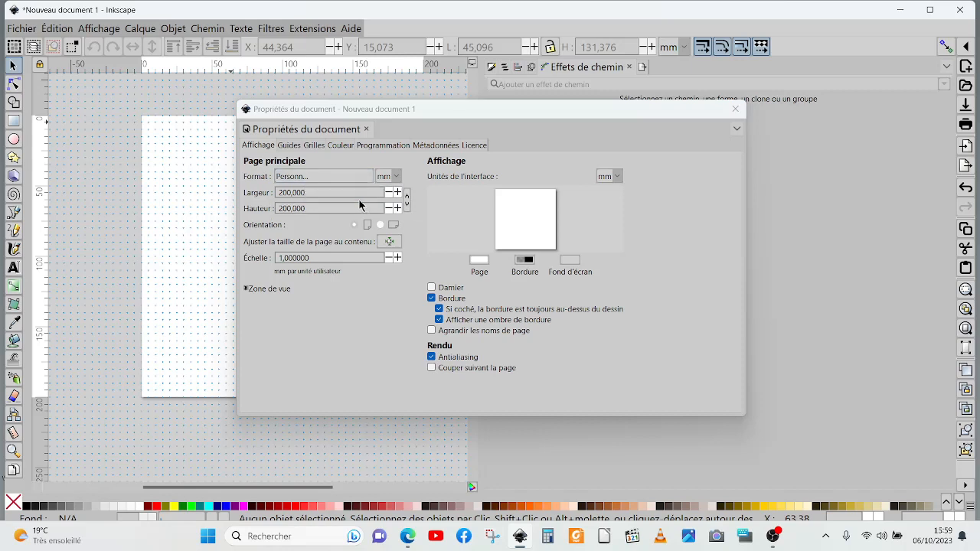
pyautogui.click(293, 192)
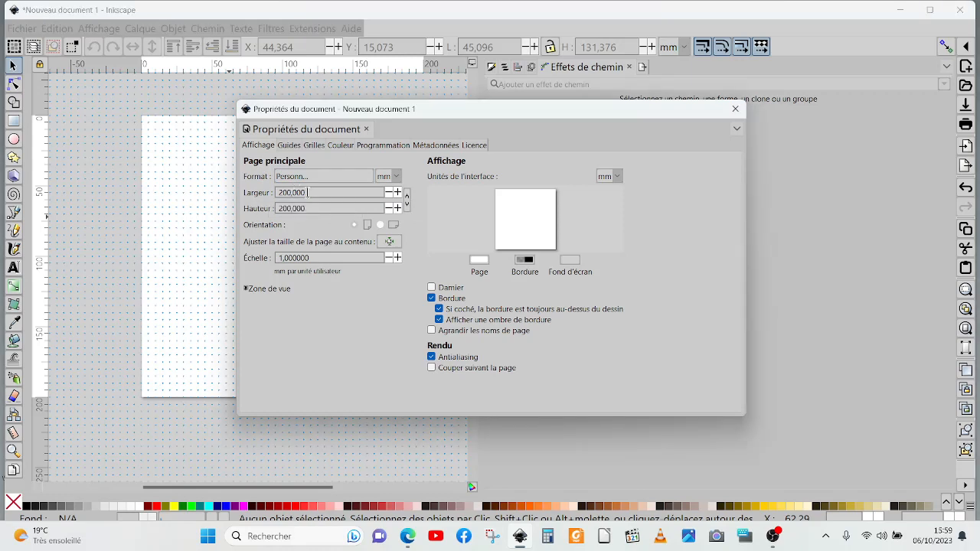
pyautogui.moveTo(308, 192); pyautogui.dragTo(269, 197)
pyautogui.moveTo(310, 205); pyautogui.dragTo(268, 220)
pyautogui.write('360')
pyautogui.click(735, 109)
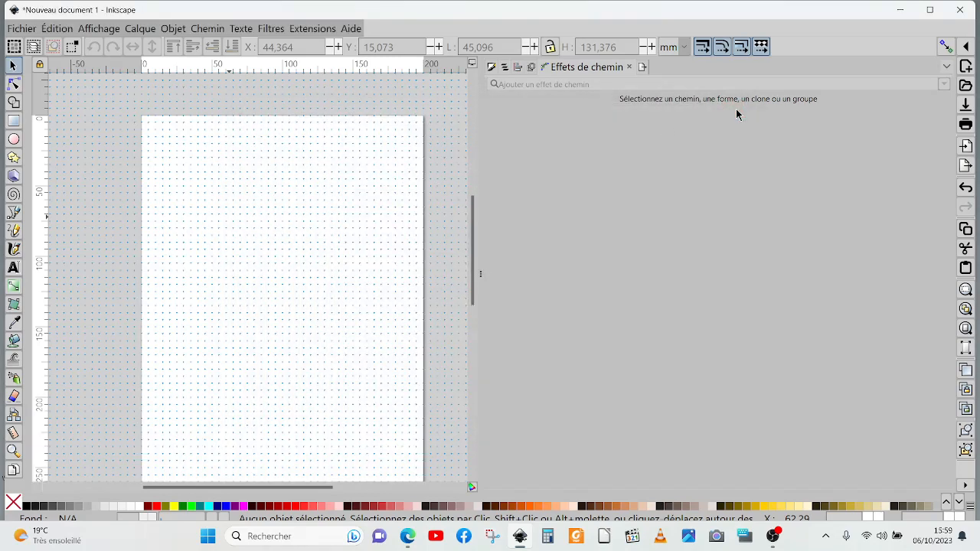
# Step: Draw a straight vertical line about 335 mm long with the Pen tool, just inside the page's left edge
pyautogui.scroll(-3, 368, 222)
pyautogui.scroll(3, 258, 399)
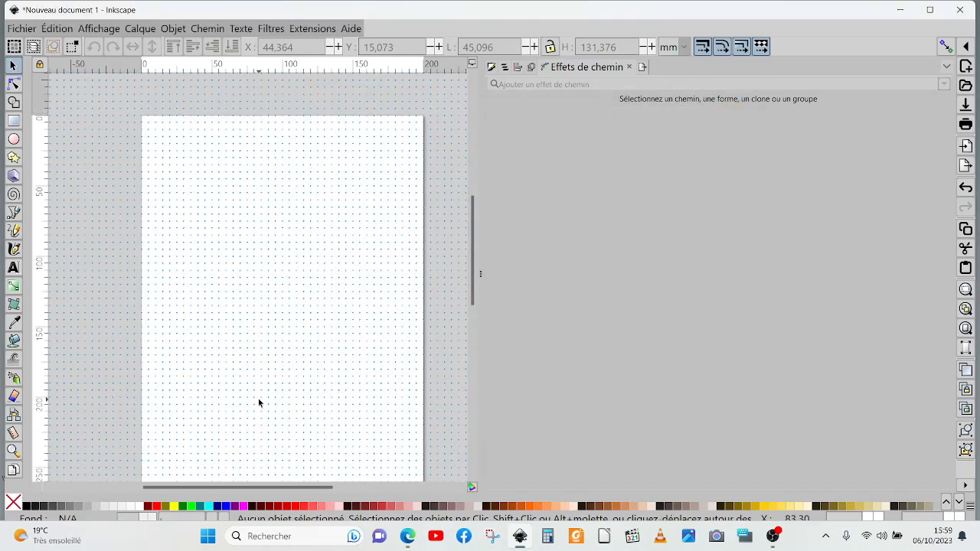
pyautogui.scroll(-3, 259, 398)
pyautogui.scroll(3, 258, 401)
pyautogui.scroll(-3, 258, 390)
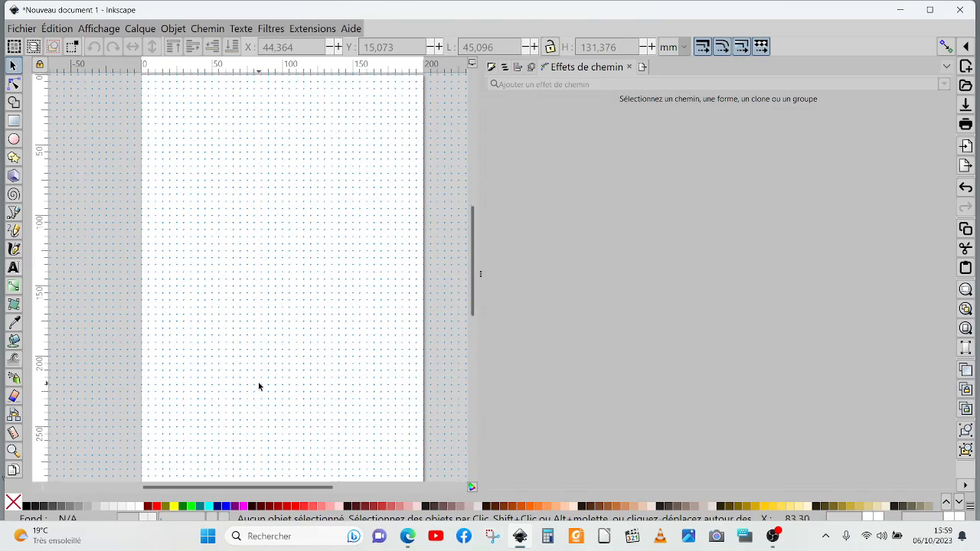
pyautogui.keyDown('ctrl'); pyautogui.scroll(-1, 270, 376); pyautogui.keyUp('ctrl')
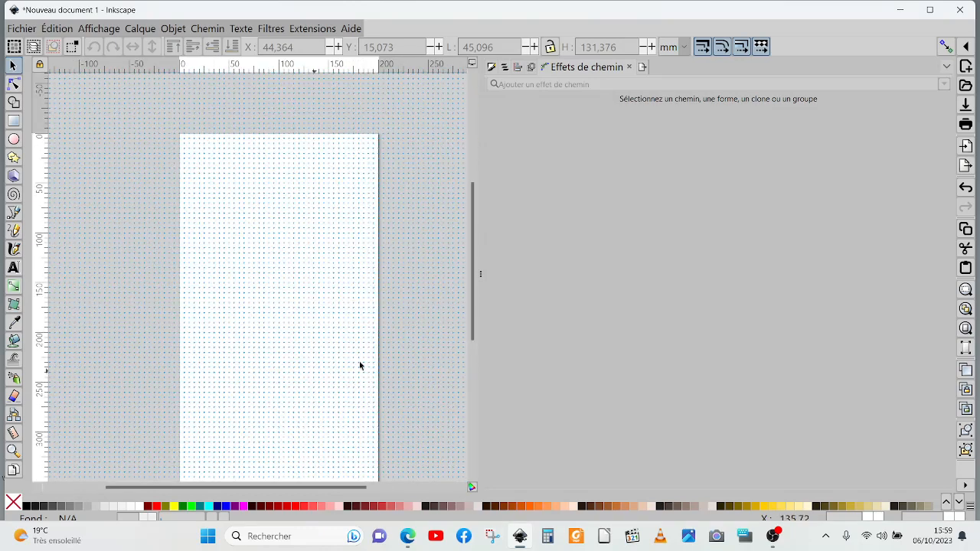
pyautogui.moveTo(472, 268)
pyautogui.mouseDown()
pyautogui.moveTo(472, 294)
pyautogui.moveTo(475, 275)
pyautogui.mouseUp()
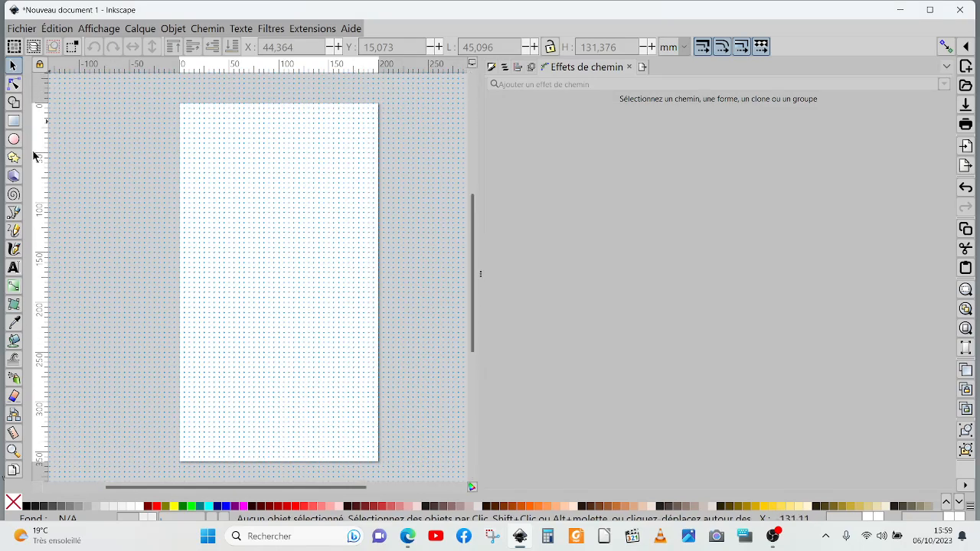
pyautogui.click(13, 215)
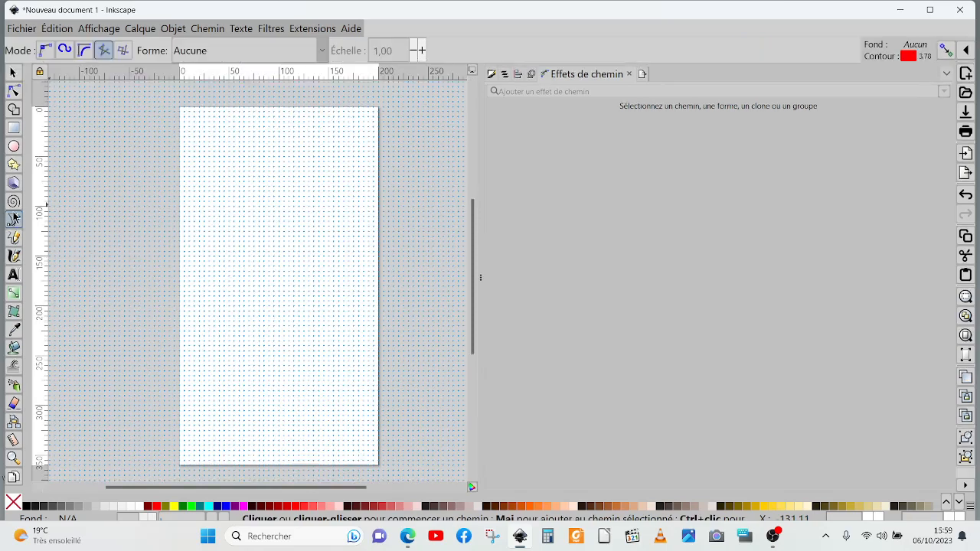
pyautogui.click(191, 117)
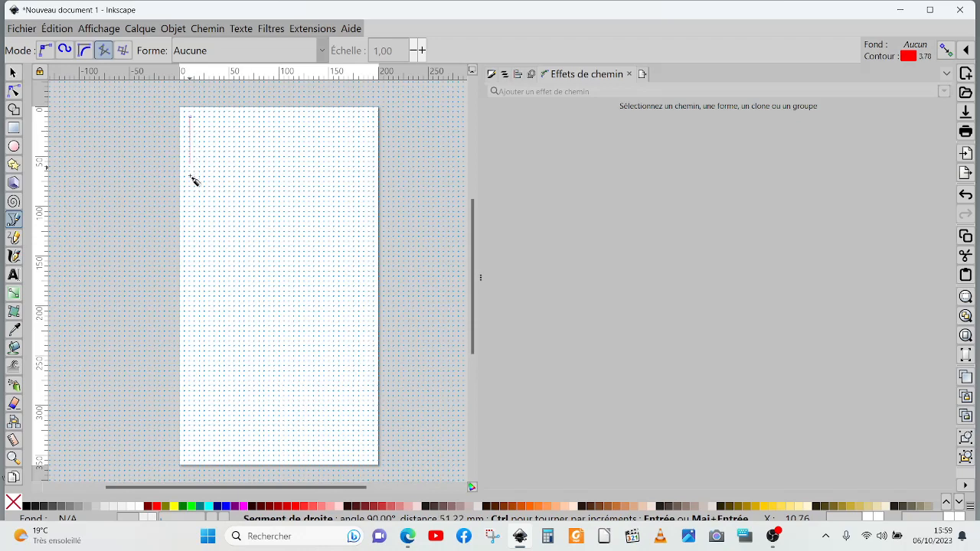
pyautogui.doubleClick(191, 452)
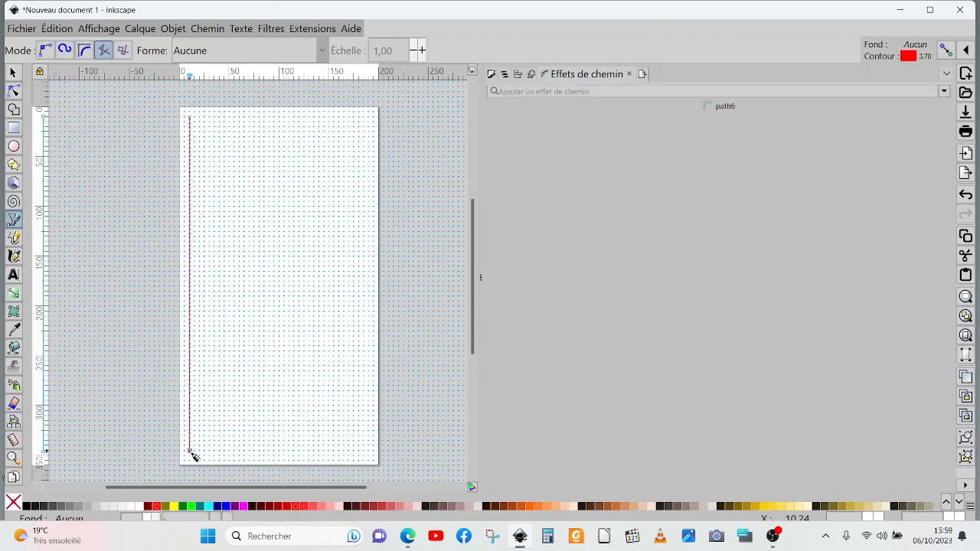
pyautogui.click(14, 73)
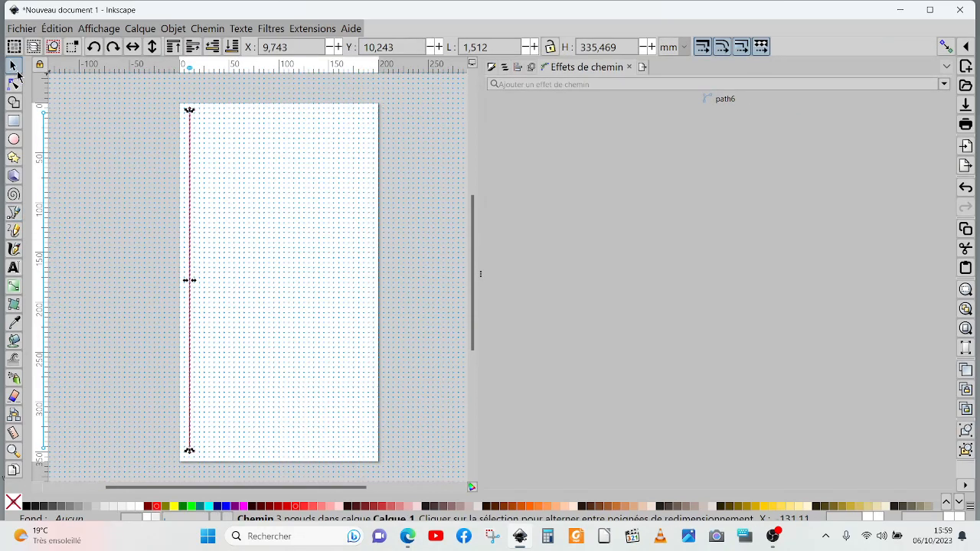
pyautogui.click(90, 29)
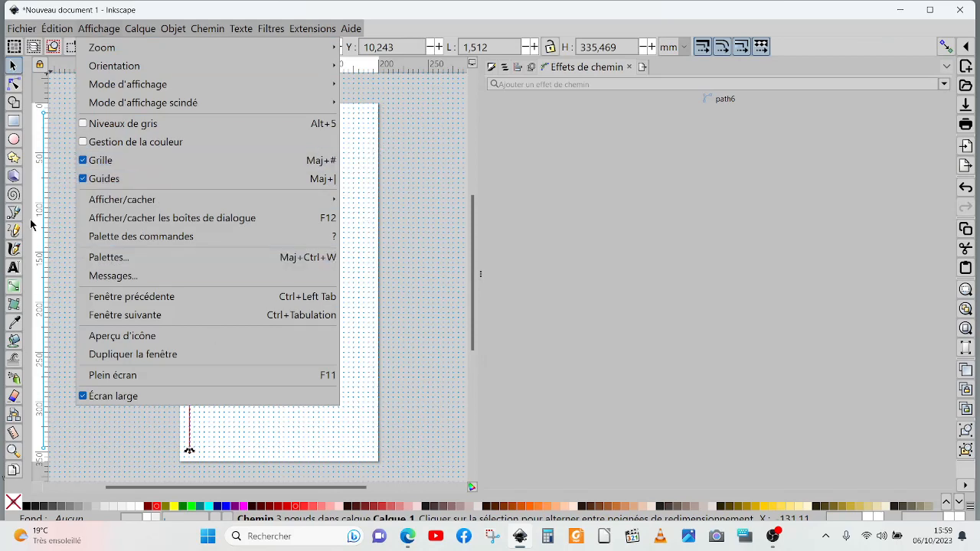
pyautogui.click(61, 153)
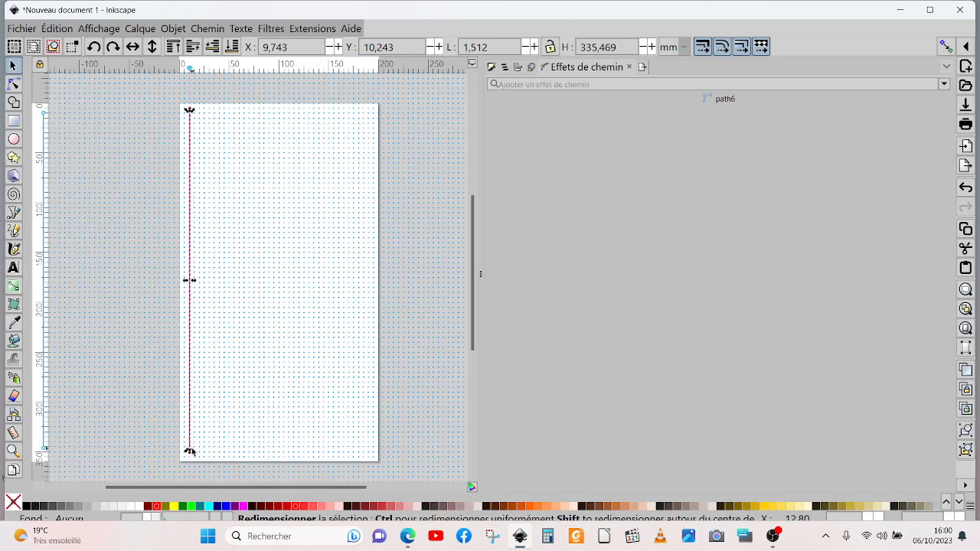
# Step: Duplicate the vertical line and move the copy near the page's right edge, at X about 188 mm
pyautogui.rightClick(190, 214)
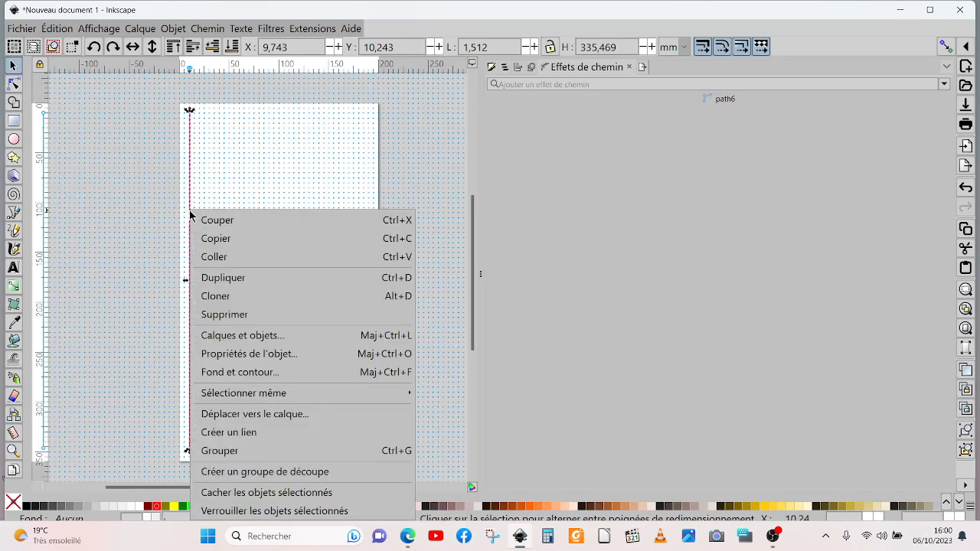
pyautogui.click(220, 280)
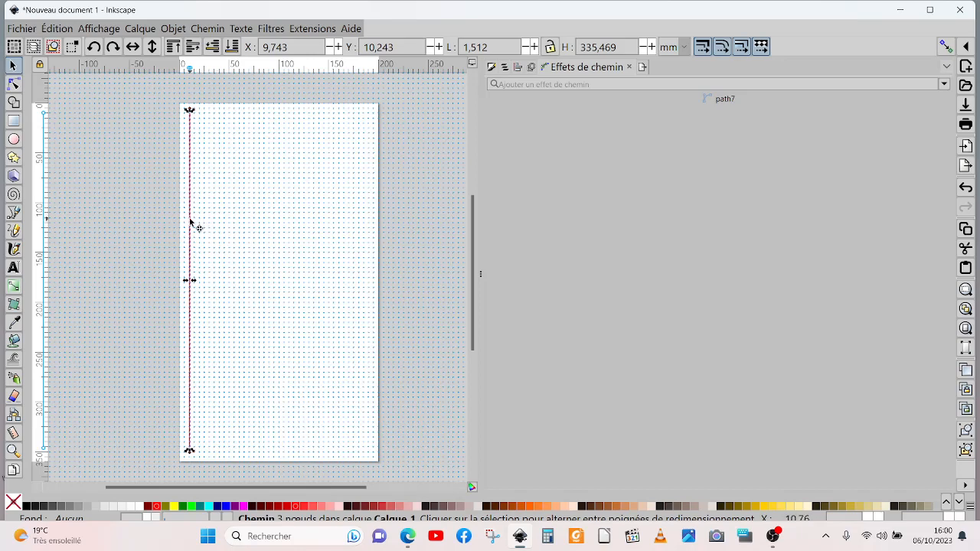
pyautogui.moveTo(190, 220); pyautogui.dragTo(370, 222)
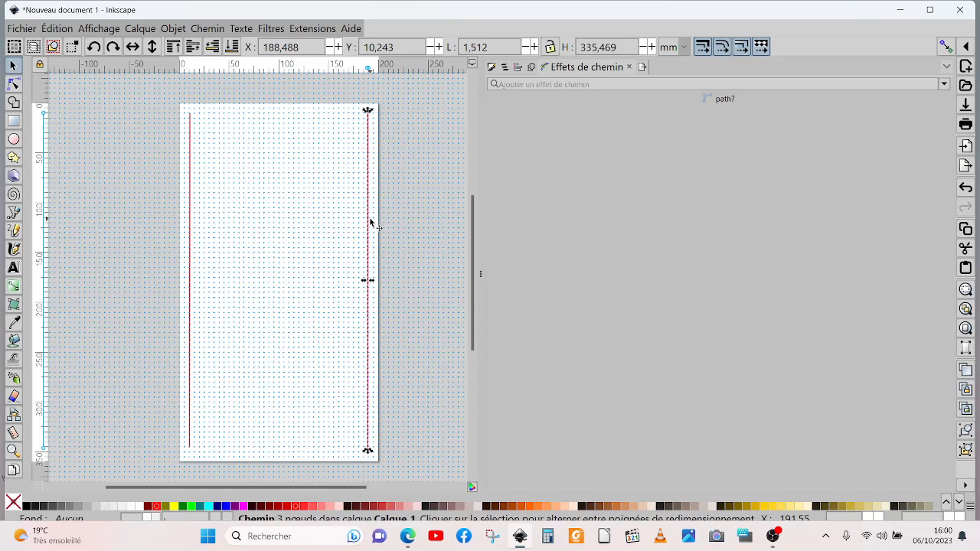
# Step: Try combining the two vertical lines while inspecting the layers and objects list, and undo the combination
pyautogui.click(190, 250)
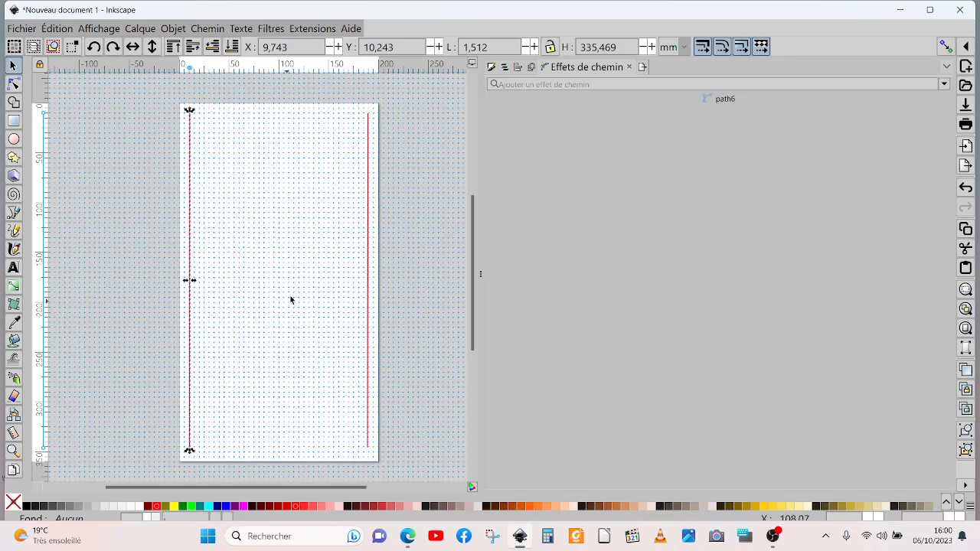
pyautogui.keyDown('shift'); pyautogui.click(366, 257); pyautogui.keyUp('shift')
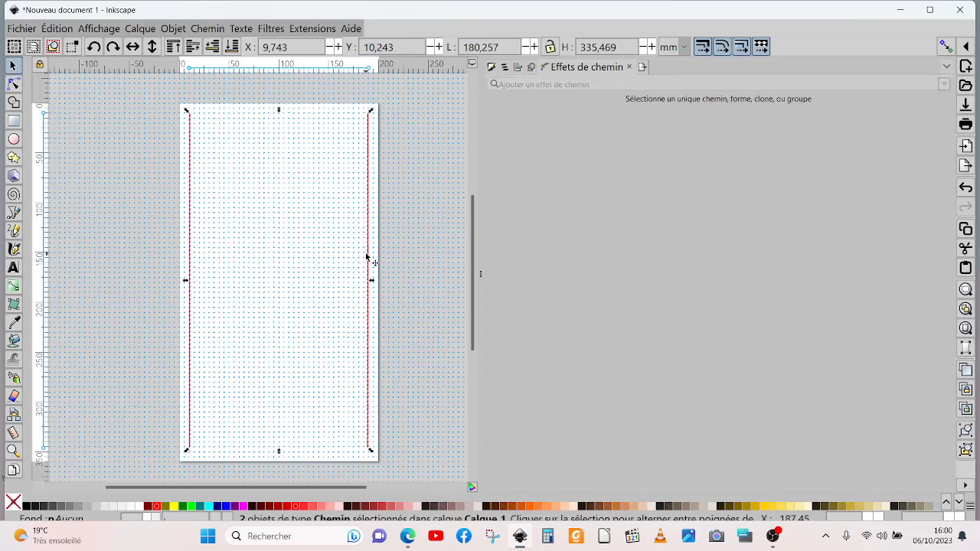
pyautogui.click(205, 30)
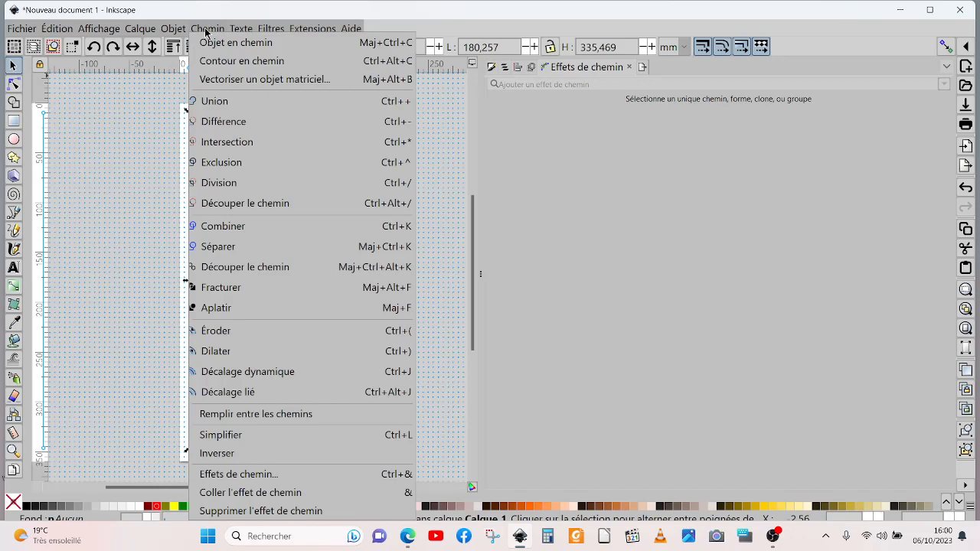
pyautogui.click(227, 227)
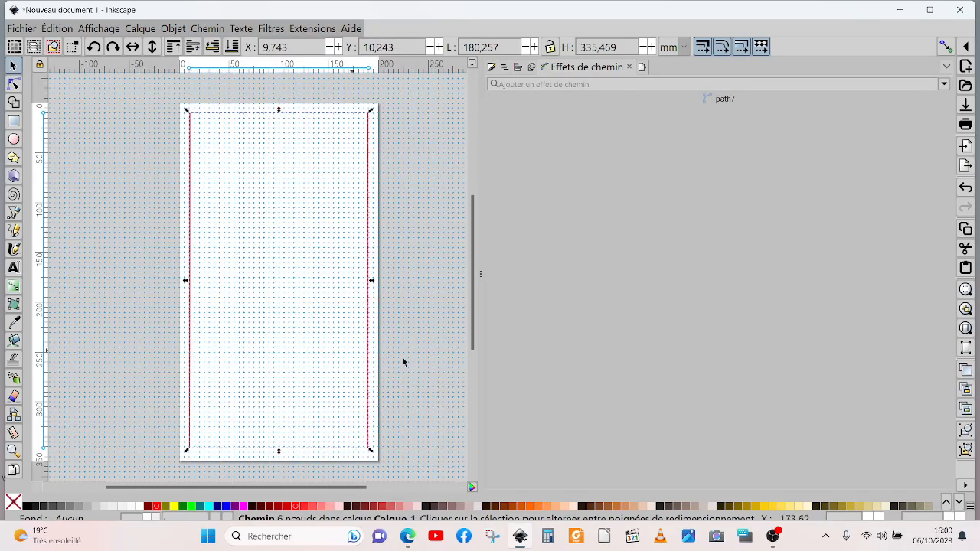
pyautogui.click(505, 68)
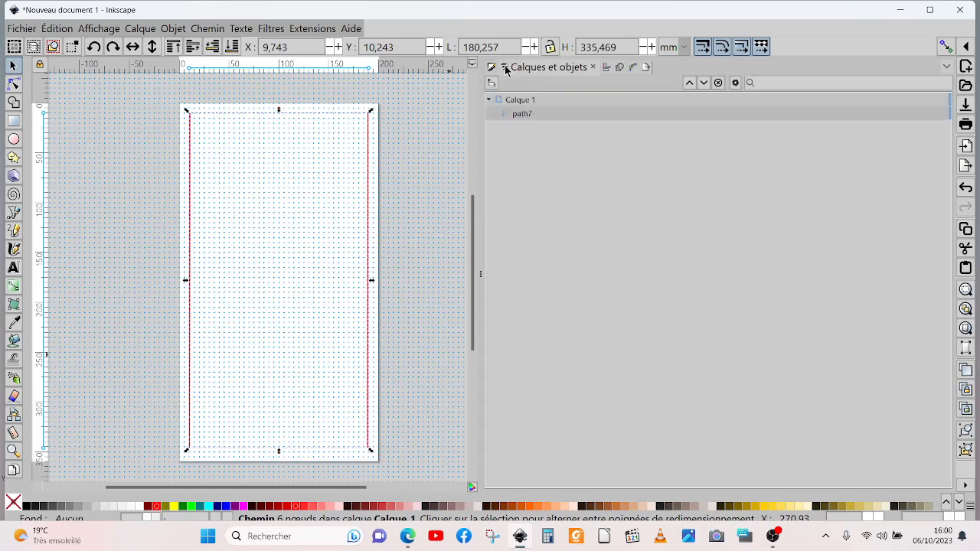
pyautogui.click(966, 190)
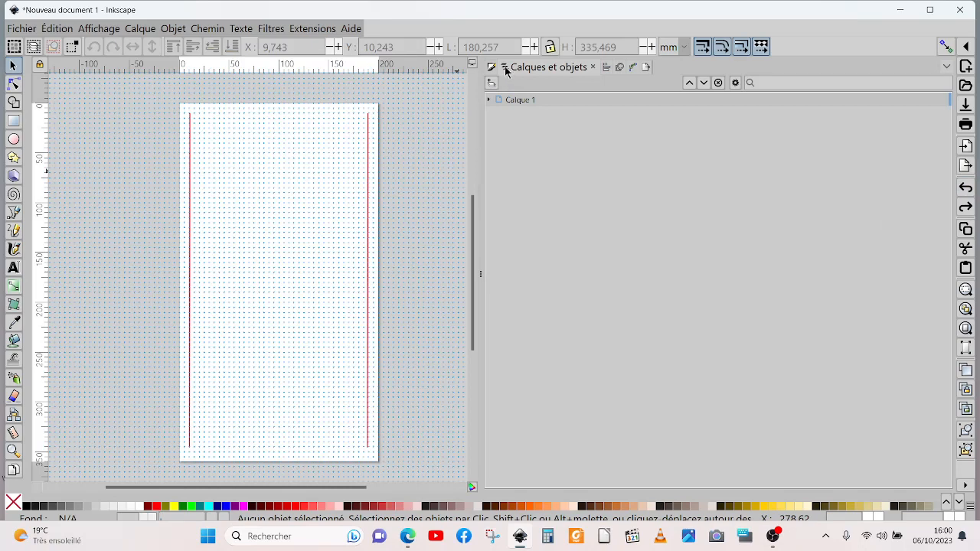
# Step: Select both vertical lines and combine them into a single path
pyautogui.click(368, 187)
pyautogui.click(191, 200)
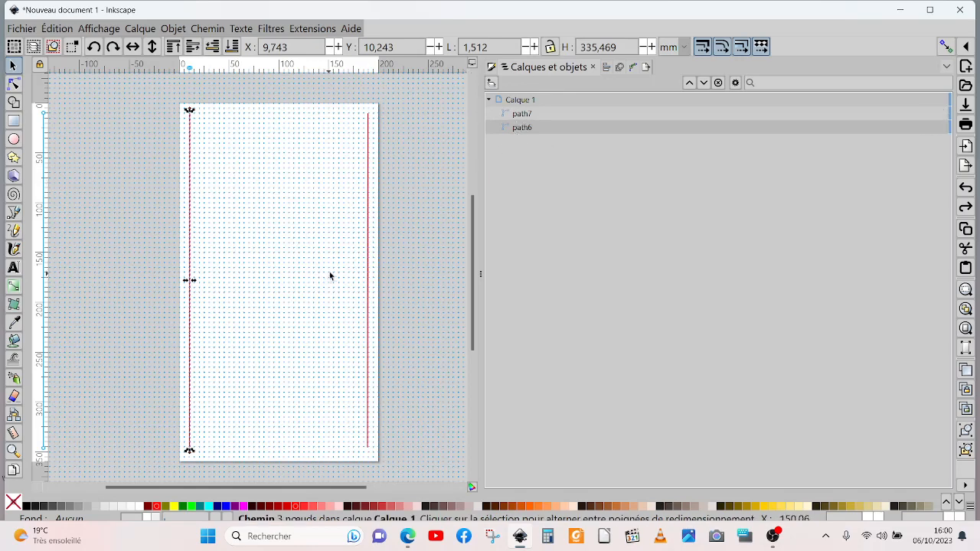
pyautogui.keyDown('shift'); pyautogui.click(368, 262); pyautogui.keyUp('shift')
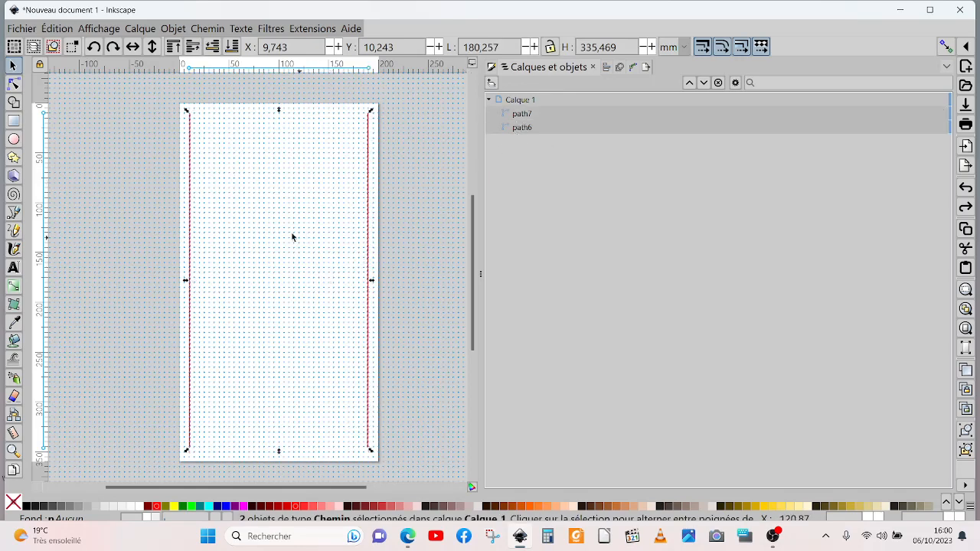
pyautogui.click(212, 29)
pyautogui.click(225, 230)
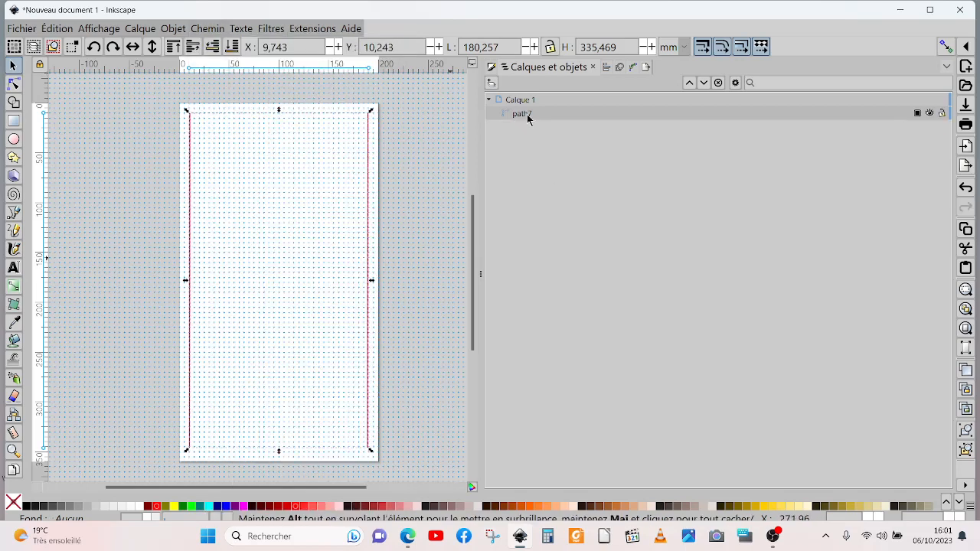
# Step: Apply the "Relier les sous-chemins" path effect to the combined path
pyautogui.click(634, 68)
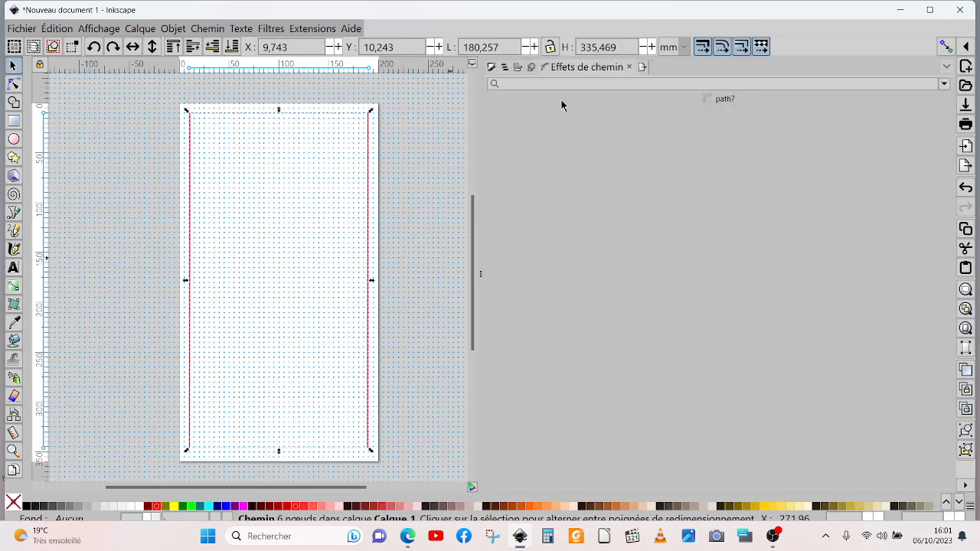
pyautogui.click(943, 85)
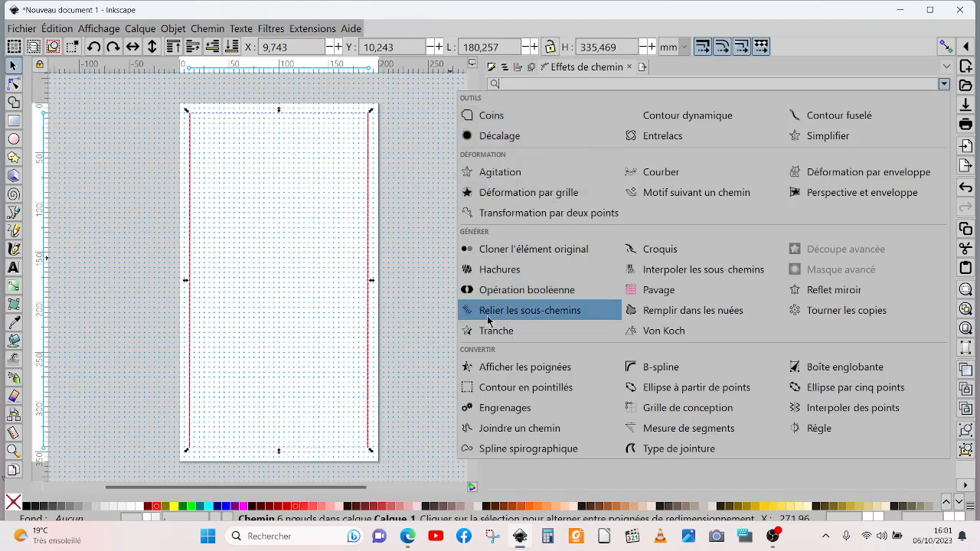
pyautogui.click(535, 316)
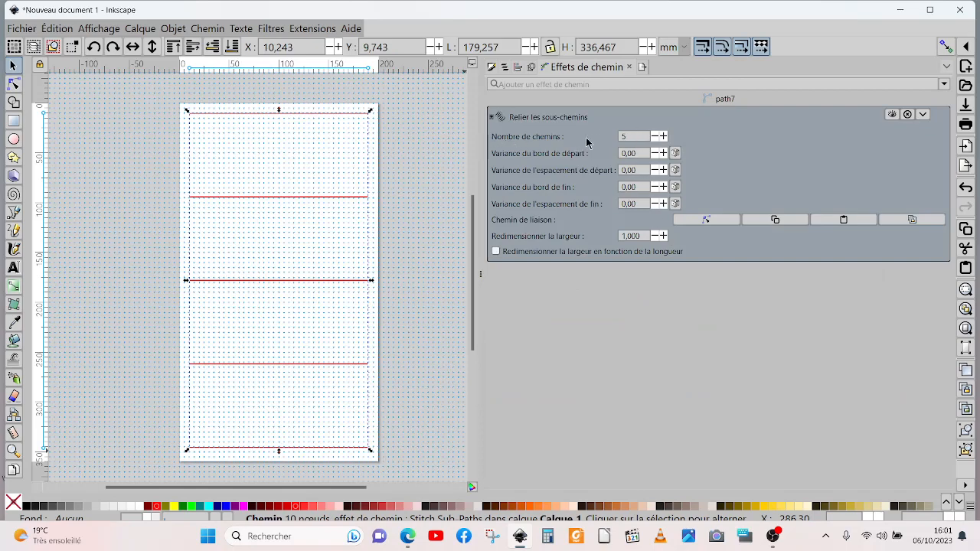
# Step: Set the number of paths generated by the stitching effect to 10 and deselect the object
pyautogui.click(663, 136)
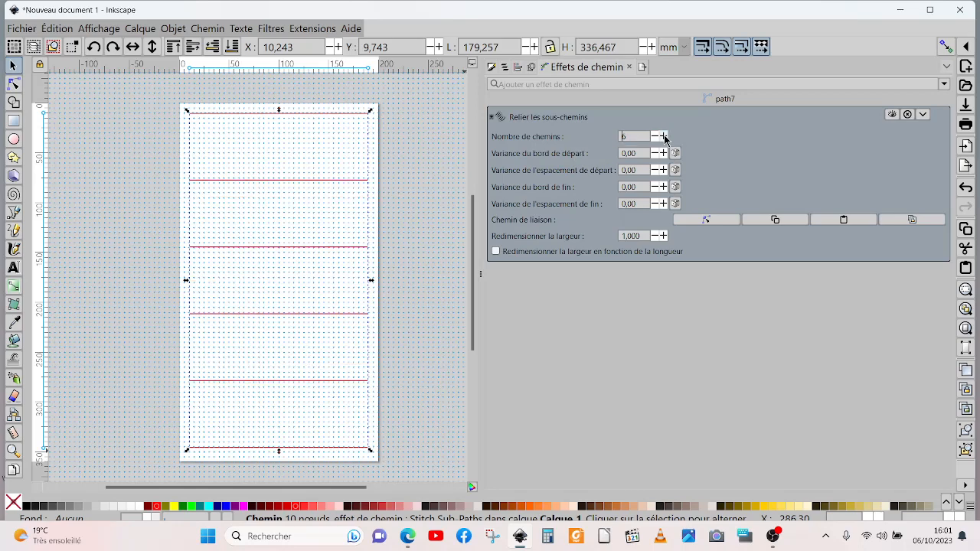
pyautogui.click(663, 136)
pyautogui.click(663, 136)
pyautogui.click(663, 136)
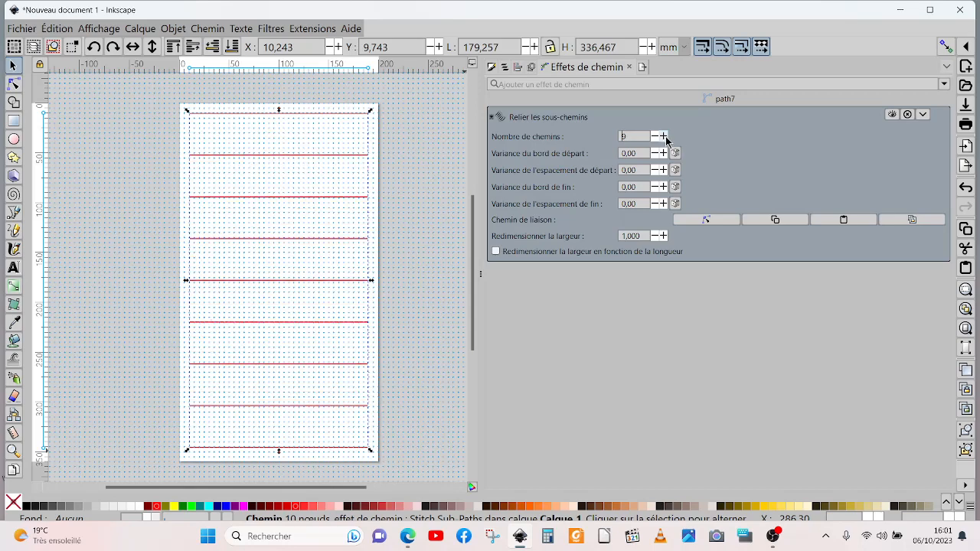
pyautogui.click(663, 137)
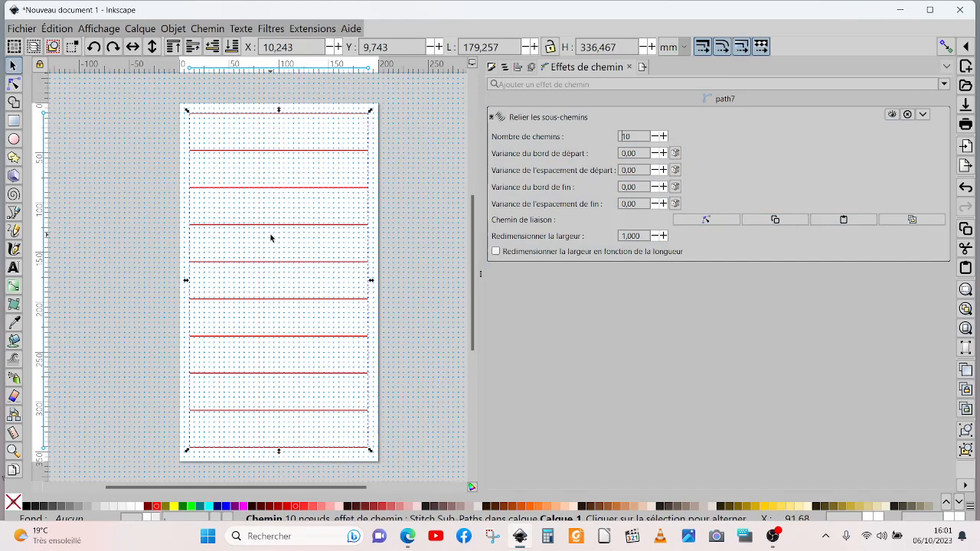
pyautogui.click(100, 152)
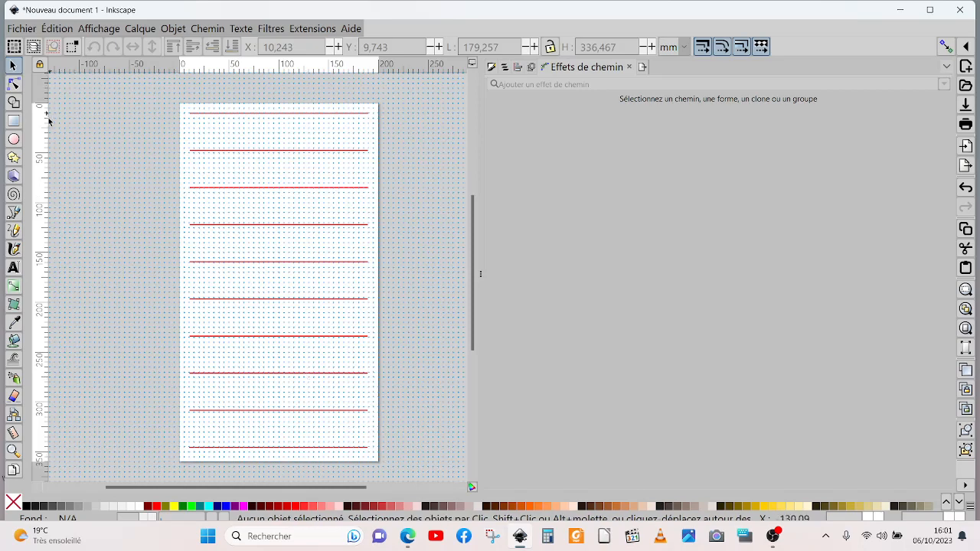
# Step: Draw a straight horizontal line about 179 mm long just below the uppermost red line on the page
pyautogui.click(13, 214)
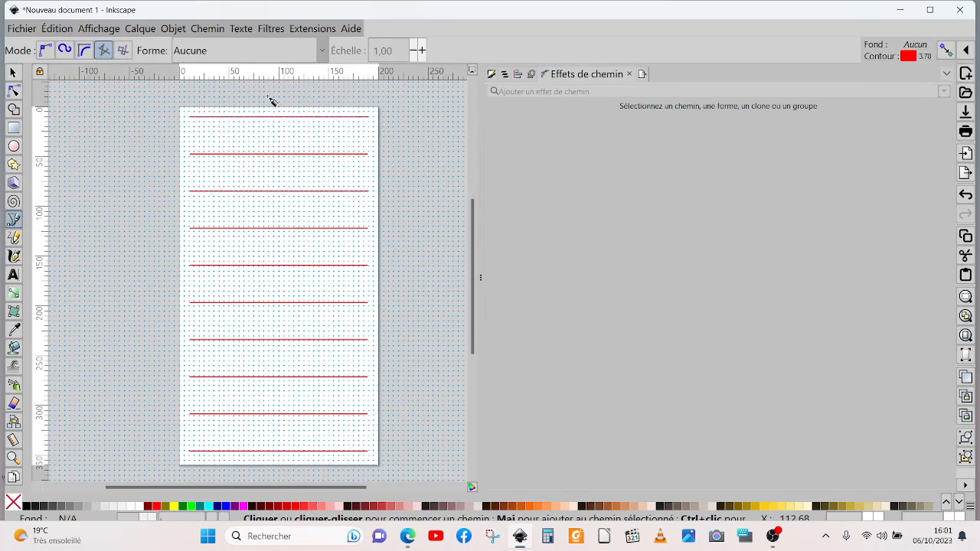
pyautogui.click(190, 120)
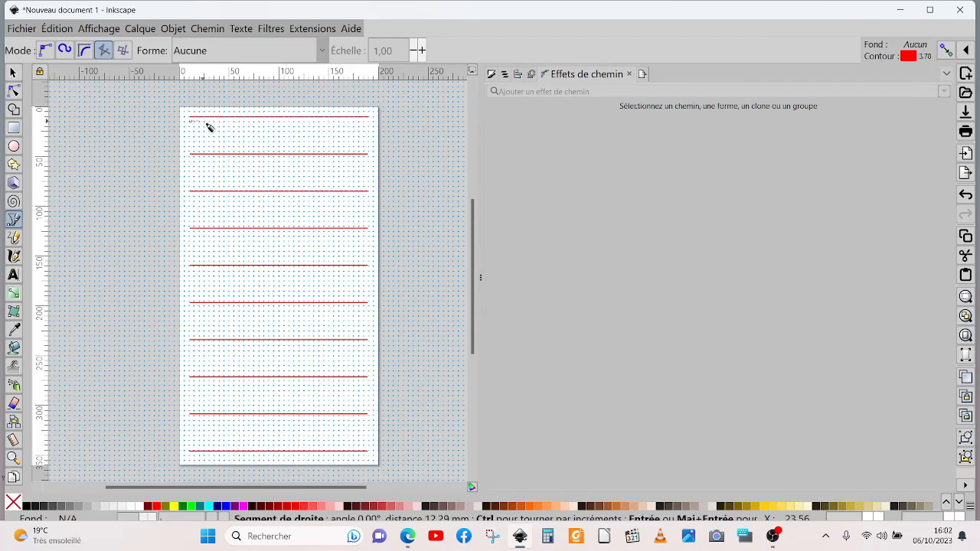
pyautogui.doubleClick(370, 120)
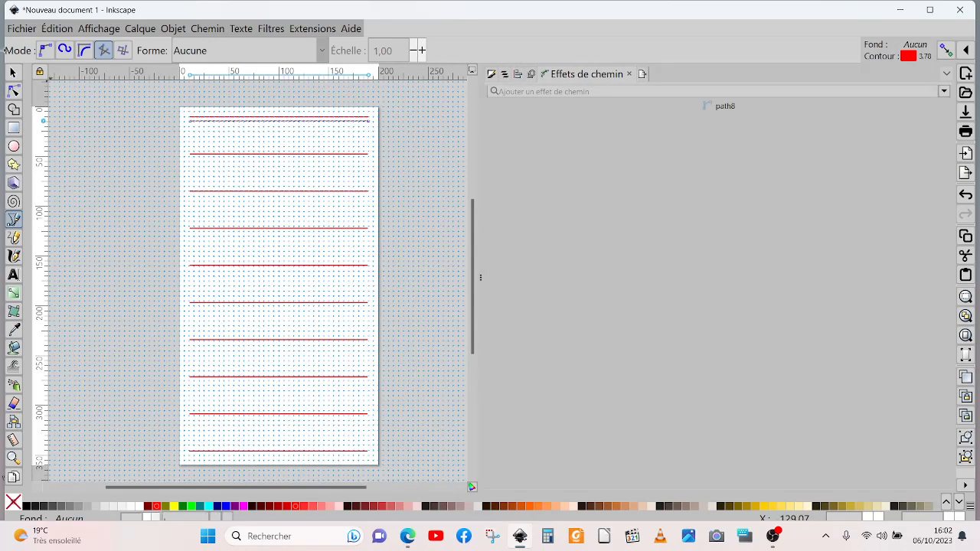
# Step: Duplicate the new horizontal line and place the copy just below the lowest red line on the page
pyautogui.click(12, 72)
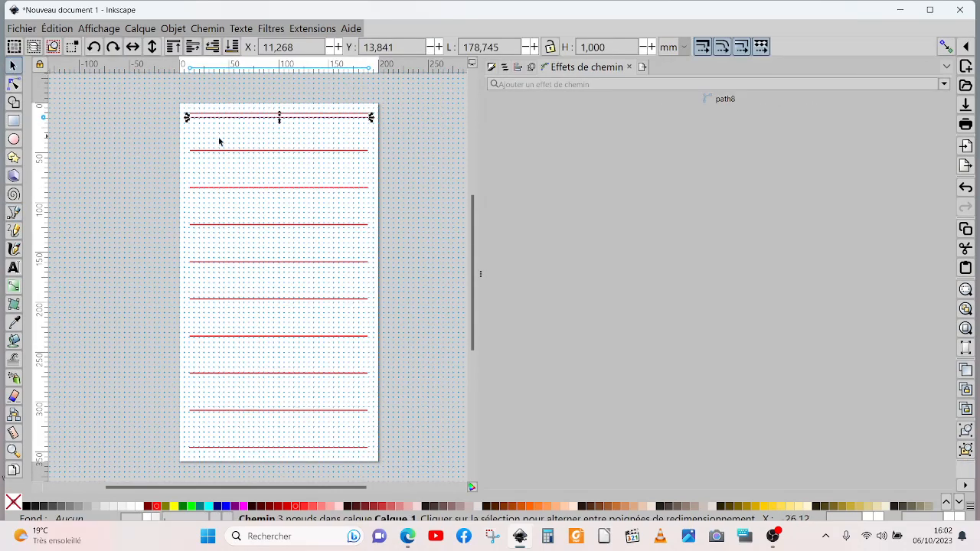
pyautogui.rightClick(264, 121)
pyautogui.click(293, 186)
pyautogui.moveTo(248, 119); pyautogui.dragTo(248, 456)
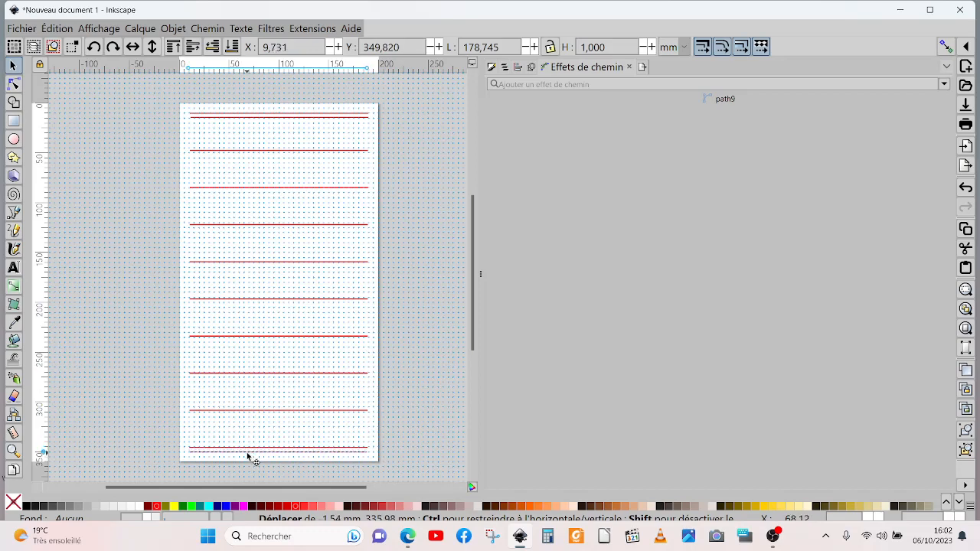
pyautogui.moveTo(247, 456); pyautogui.dragTo(247, 456)
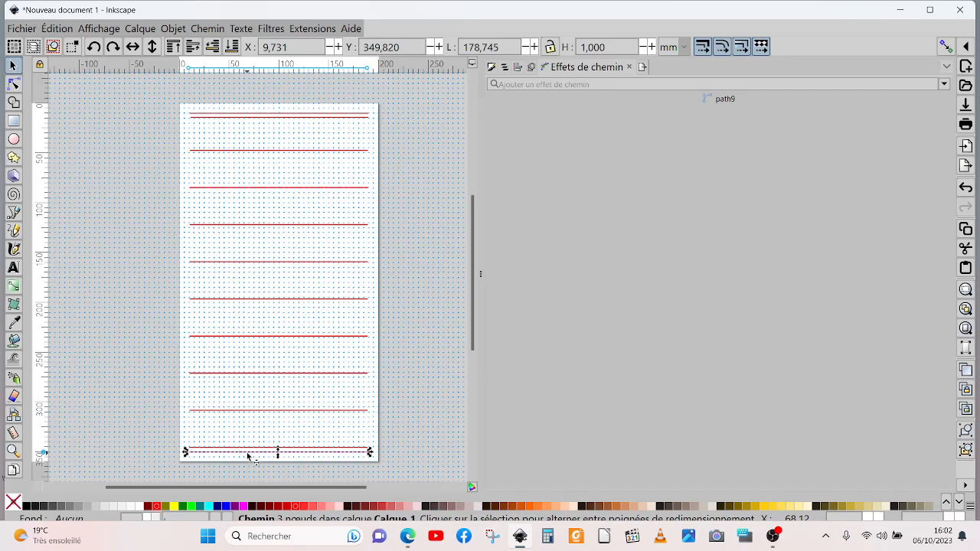
# Step: Add the original upper line to the selection and combine it with its lower copy into a single path
pyautogui.keyDown('shift'); pyautogui.click(293, 116); pyautogui.keyUp('shift')
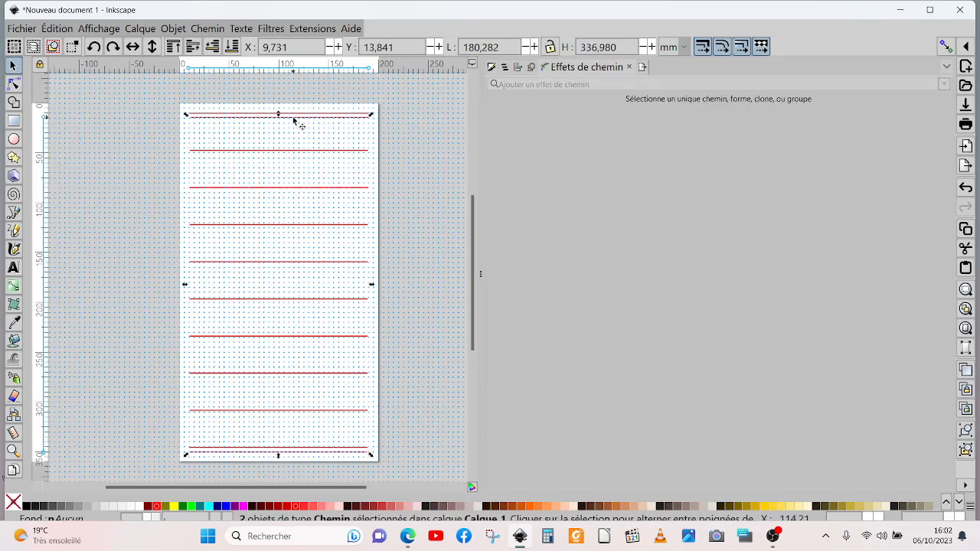
pyautogui.click(211, 28)
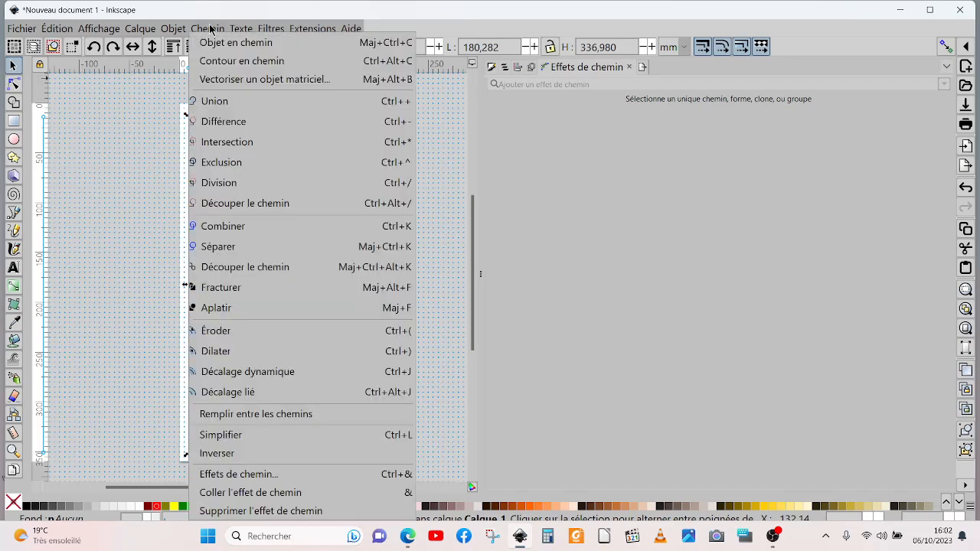
pyautogui.moveTo(173, 29)
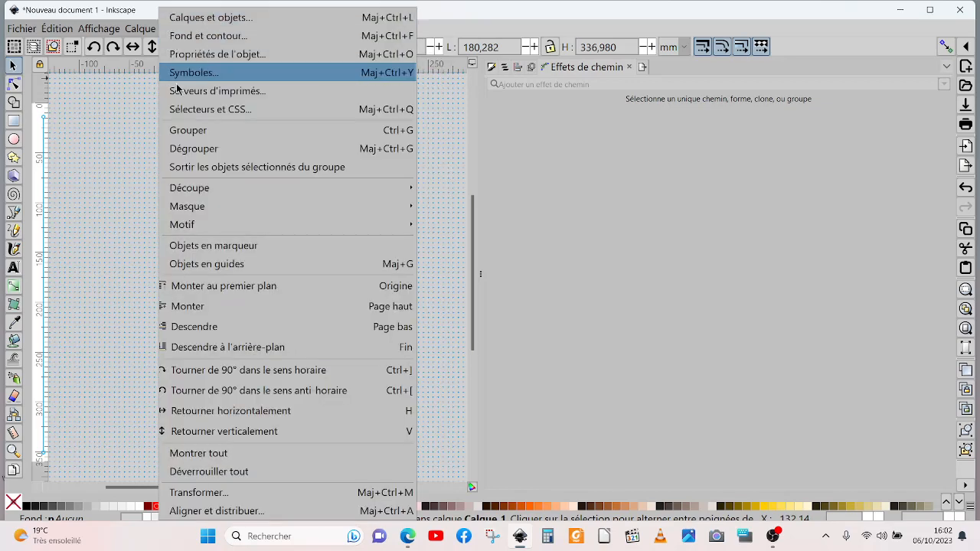
pyautogui.click(132, 203)
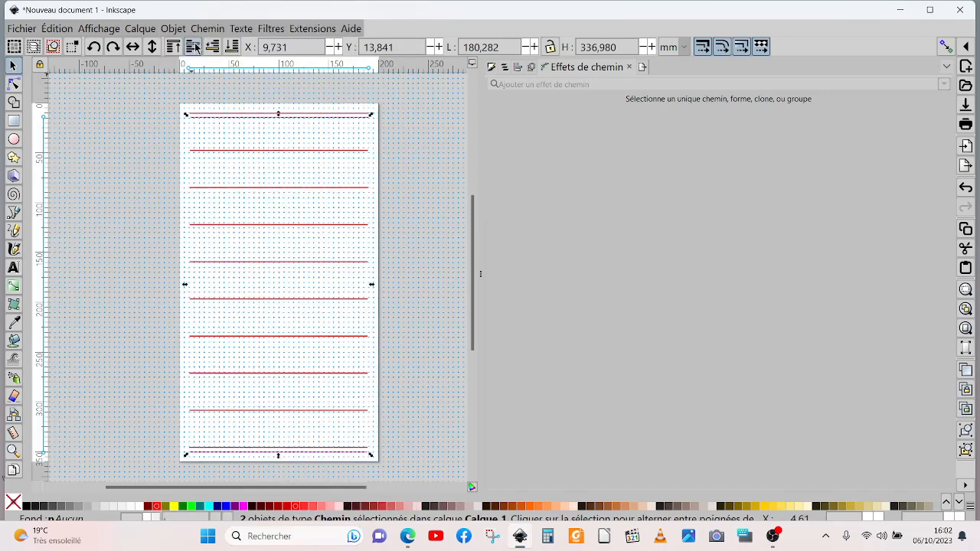
pyautogui.click(205, 28)
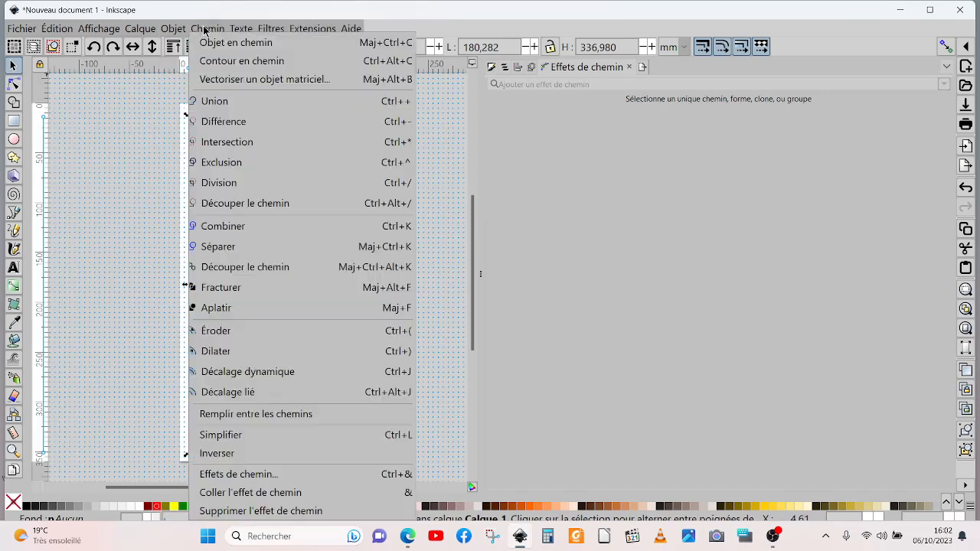
pyautogui.click(232, 233)
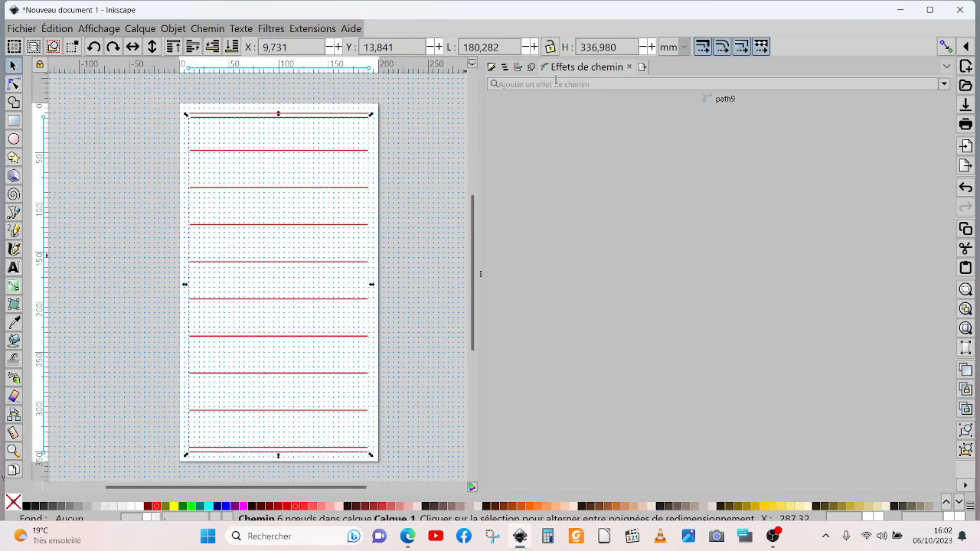
# Step: Apply the "Relier les sous-chemins" effect to the combined path with the number of paths set to 10
pyautogui.click(945, 85)
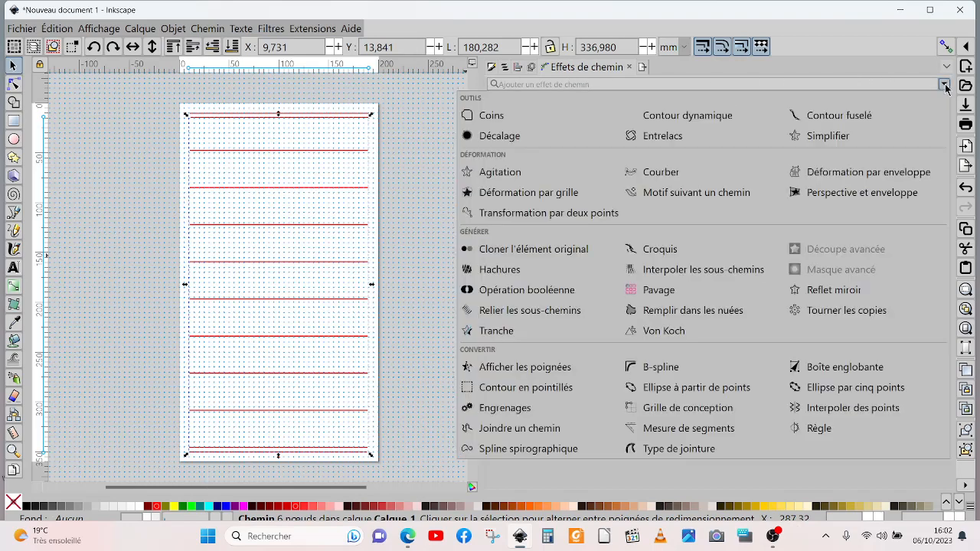
pyautogui.click(513, 311)
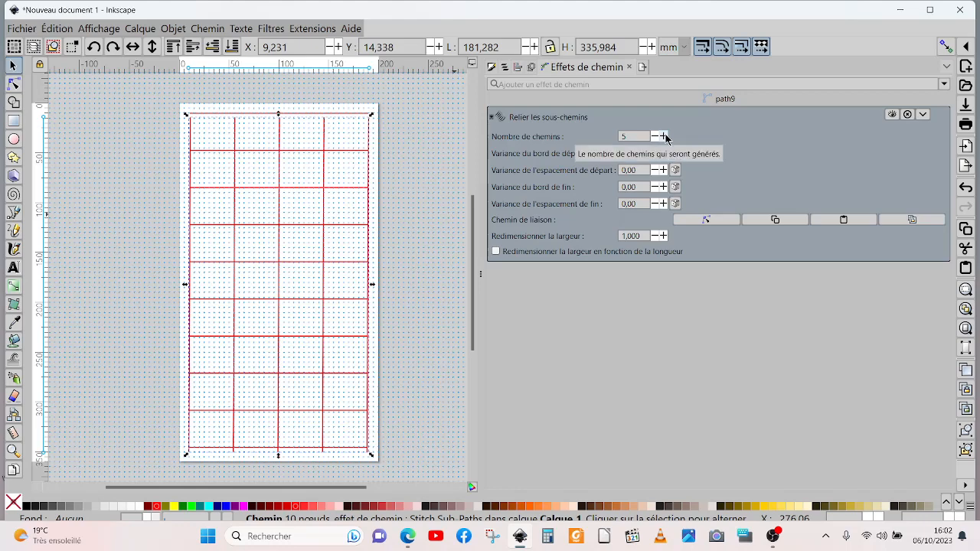
pyautogui.click(665, 137)
pyautogui.click(664, 136)
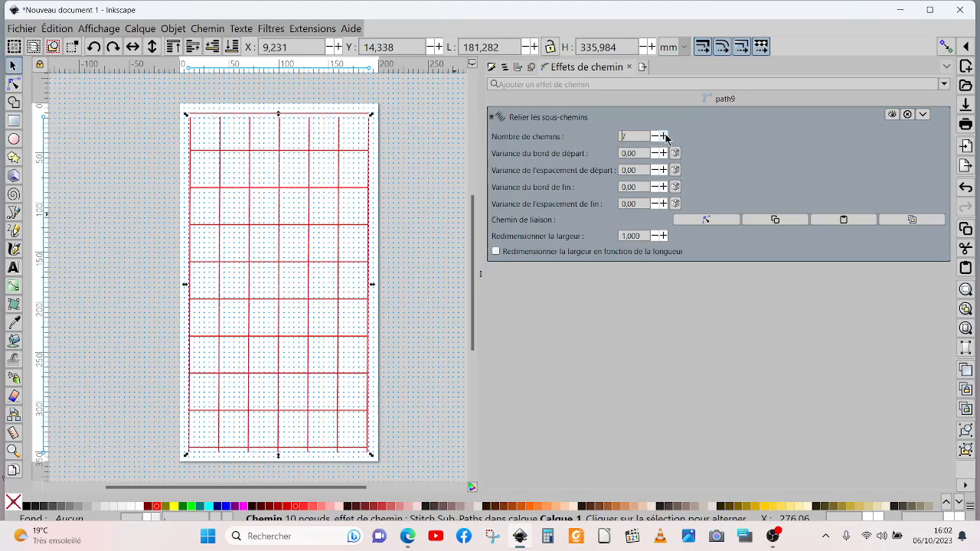
pyautogui.click(664, 137)
pyautogui.click(665, 137)
pyautogui.click(665, 137)
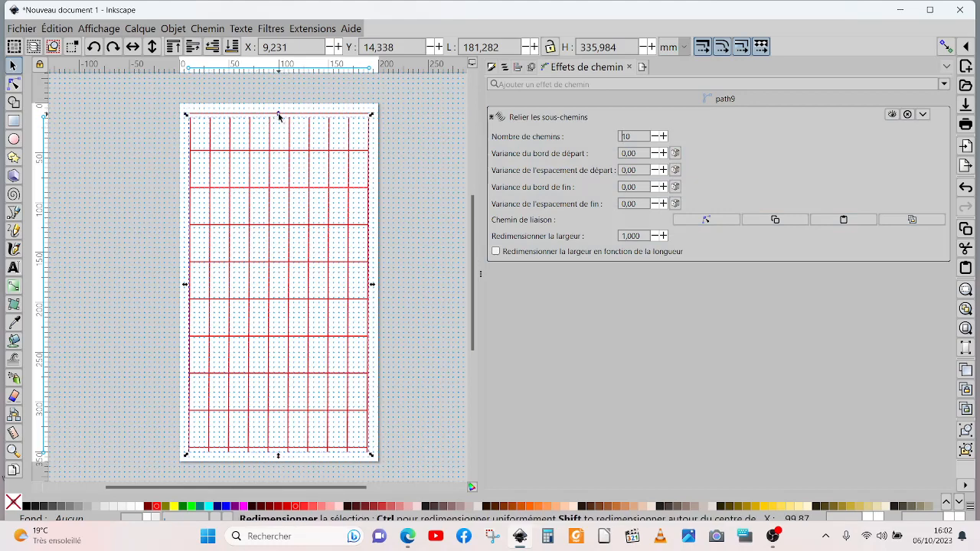
# Step: Stretch the stitched vertical lines up to the uppermost horizontal line, and undo the accidental move of the horizontal lines
pyautogui.moveTo(279, 117); pyautogui.dragTo(278, 115)
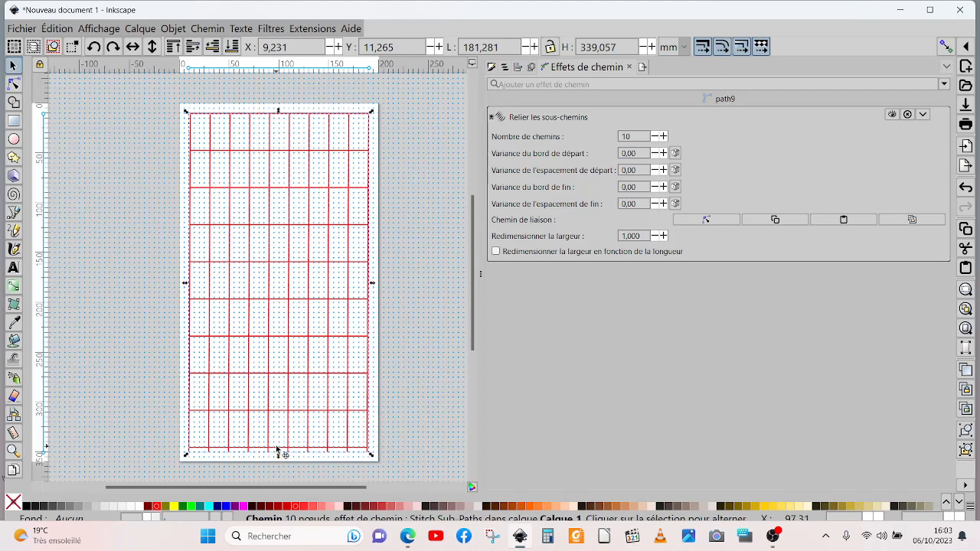
pyautogui.moveTo(277, 448); pyautogui.dragTo(275, 453)
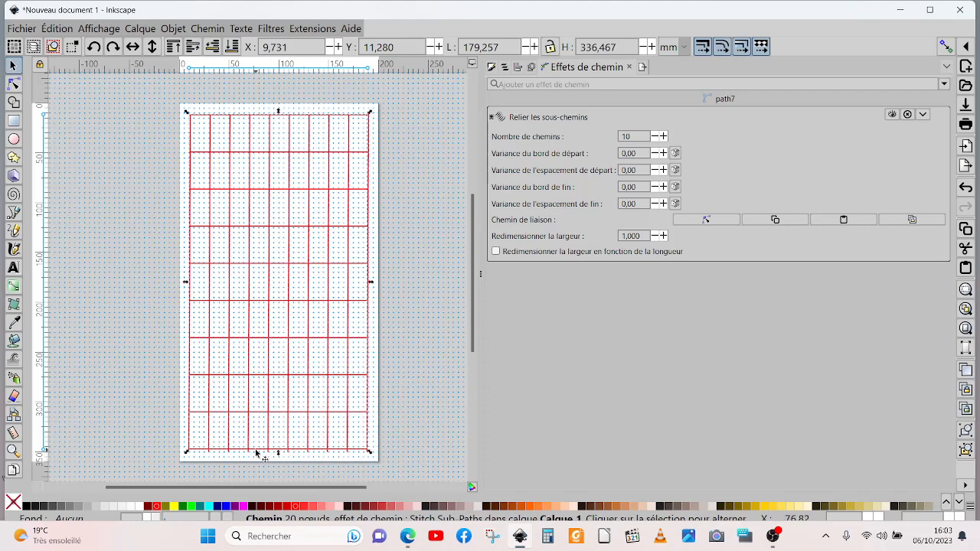
pyautogui.hotkey('ctrl', 'z')
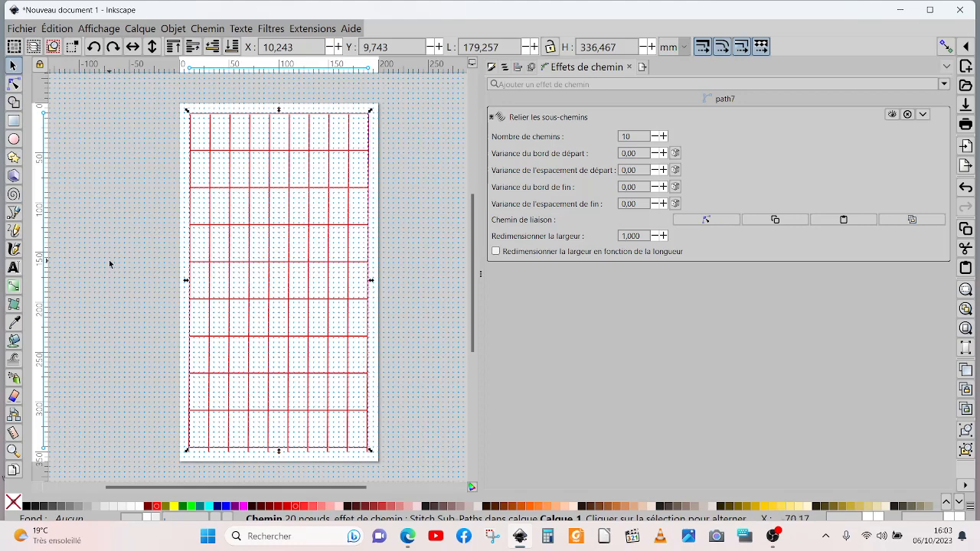
# Step: Select path9 in the object list and add the "Déformation par enveloppe" effect to it
pyautogui.click(504, 68)
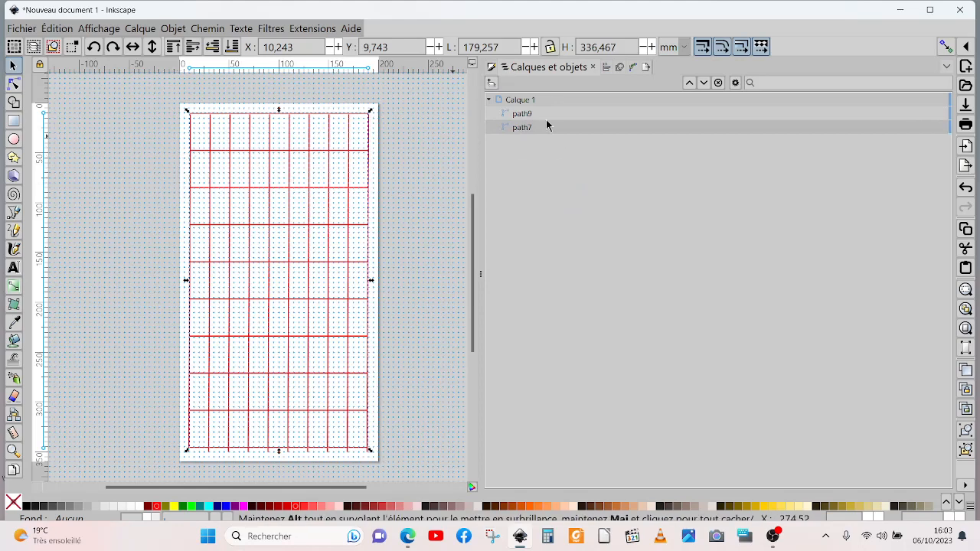
pyautogui.click(521, 115)
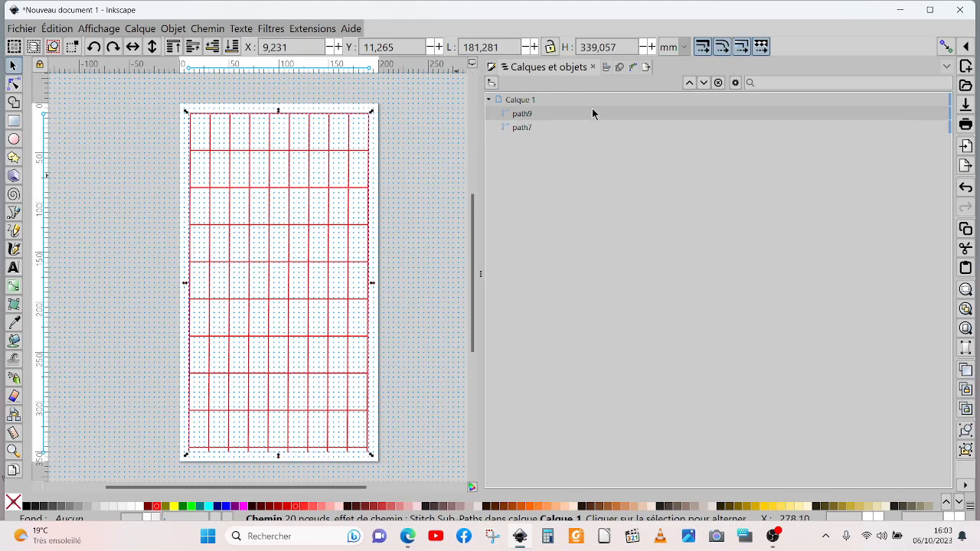
pyautogui.click(633, 67)
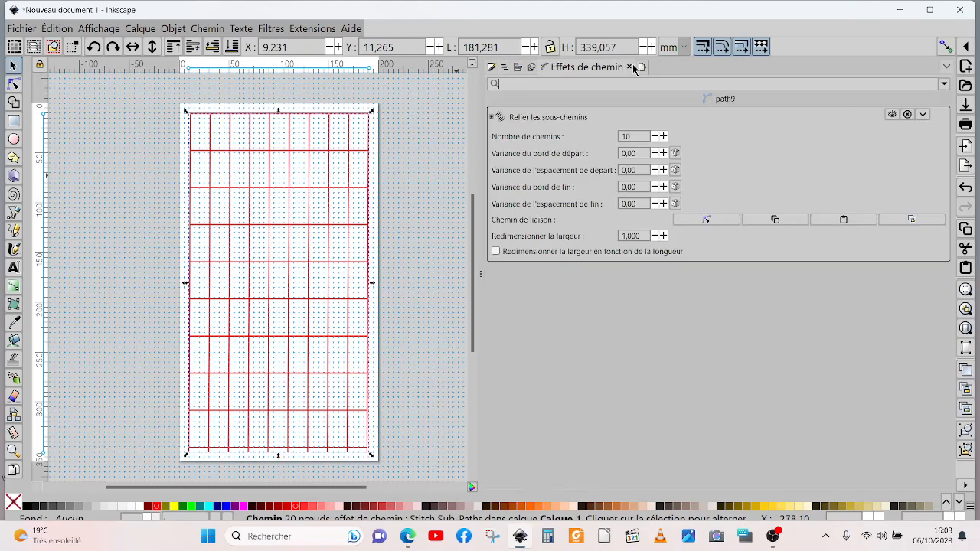
pyautogui.click(944, 83)
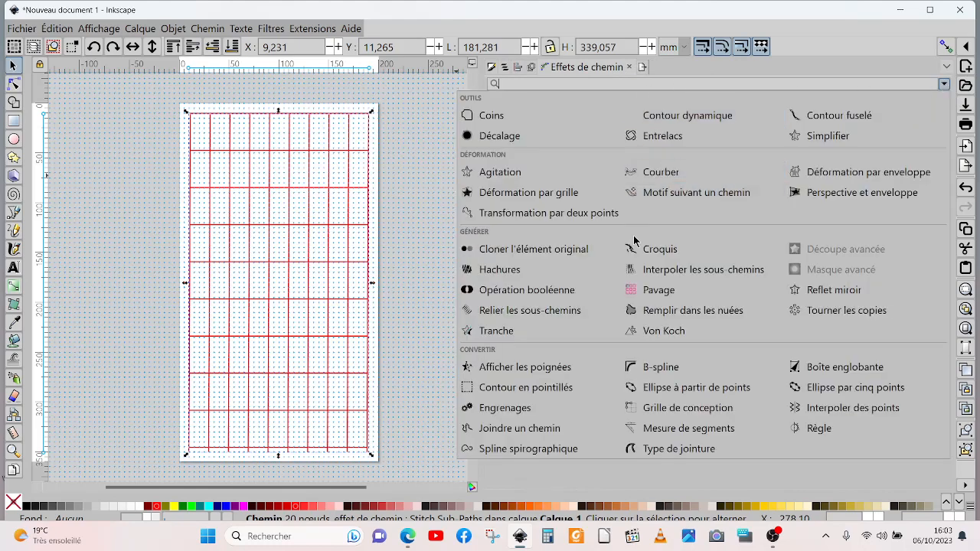
pyautogui.click(823, 174)
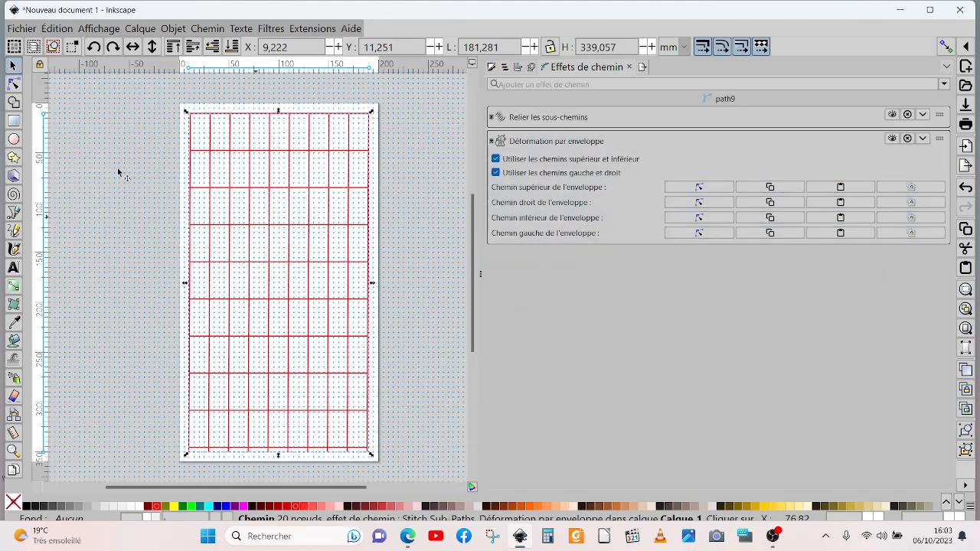
# Step: Bend the left and lower envelope paths of the vertical lines inward into shallow curves
pyautogui.click(13, 84)
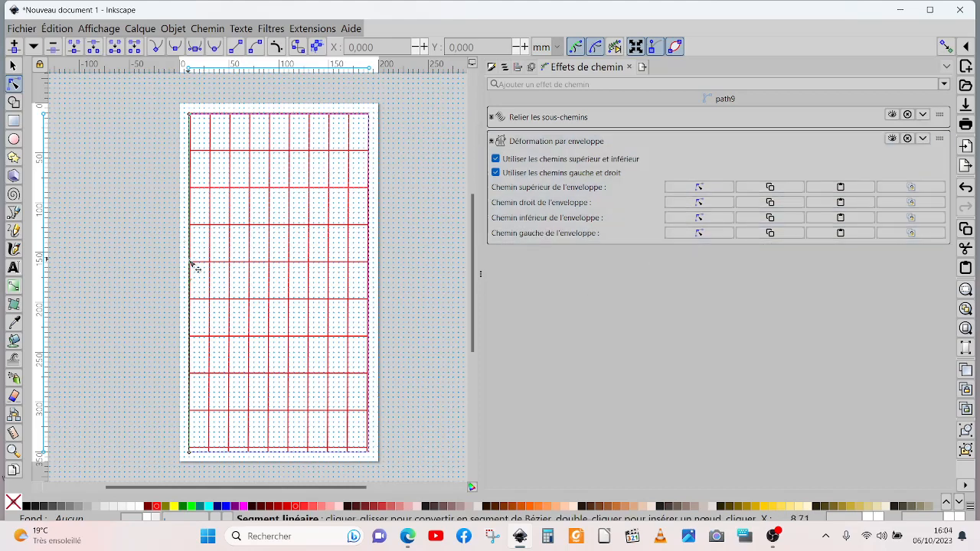
pyautogui.moveTo(190, 263); pyautogui.dragTo(203, 265)
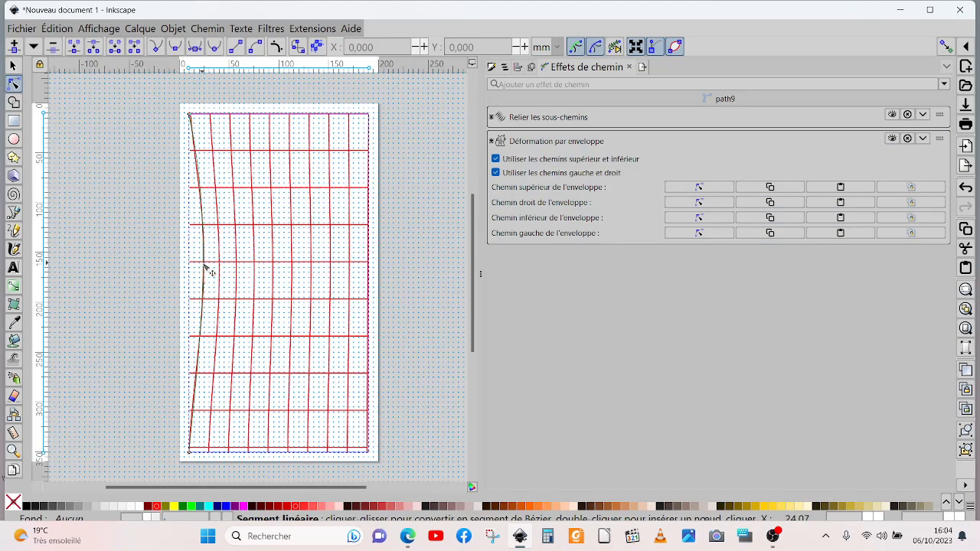
pyautogui.click(699, 219)
pyautogui.moveTo(281, 455); pyautogui.dragTo(284, 441)
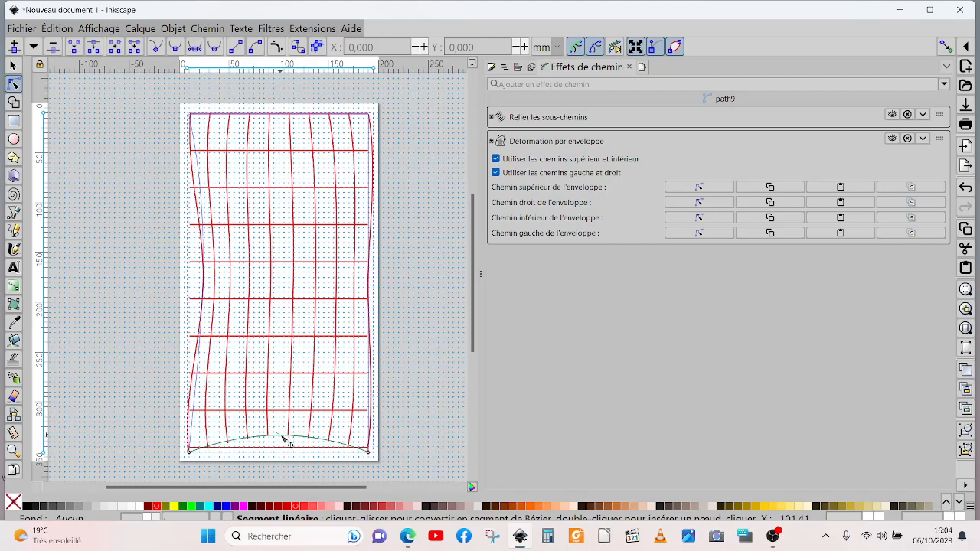
# Step: Bend the right and upper envelope paths of the vertical lines inward into shallow curves
pyautogui.click(704, 204)
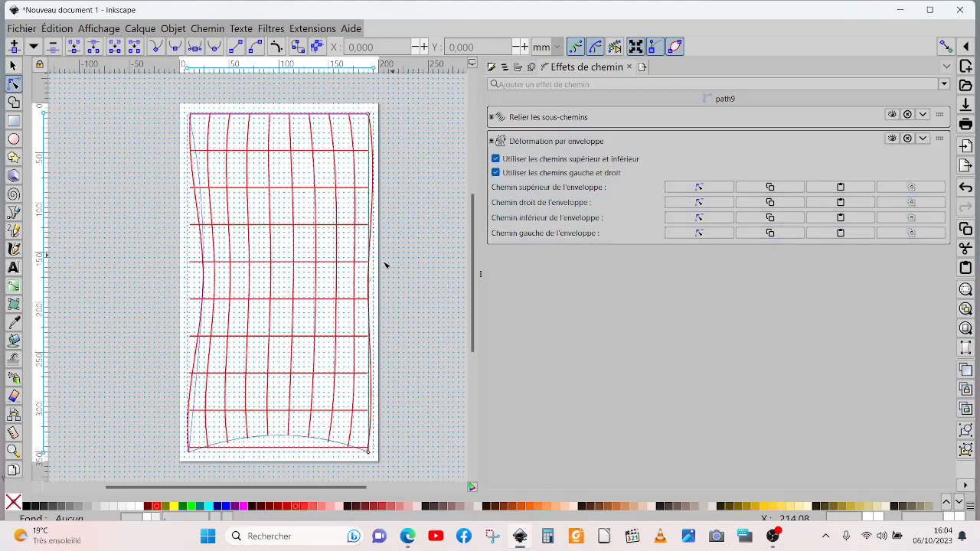
pyautogui.moveTo(370, 280); pyautogui.dragTo(357, 280)
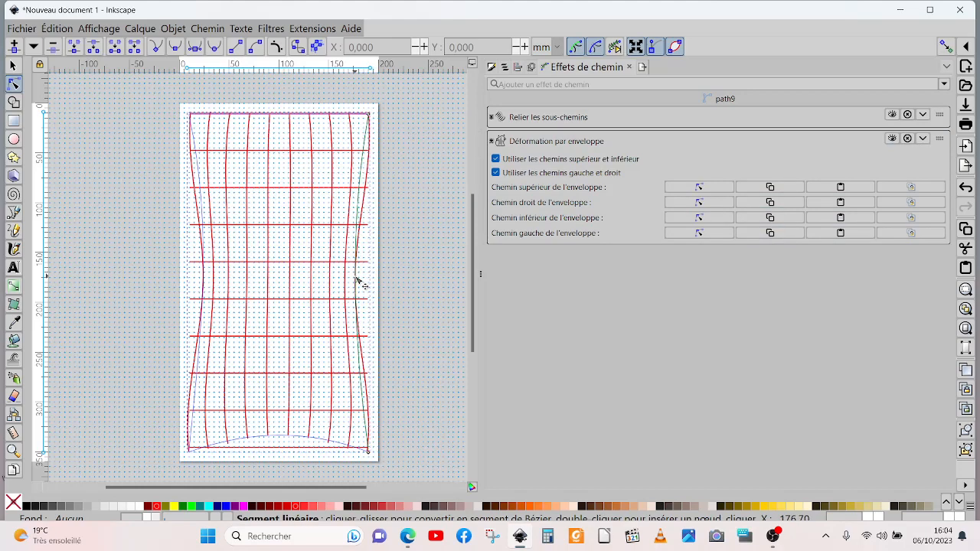
pyautogui.click(698, 188)
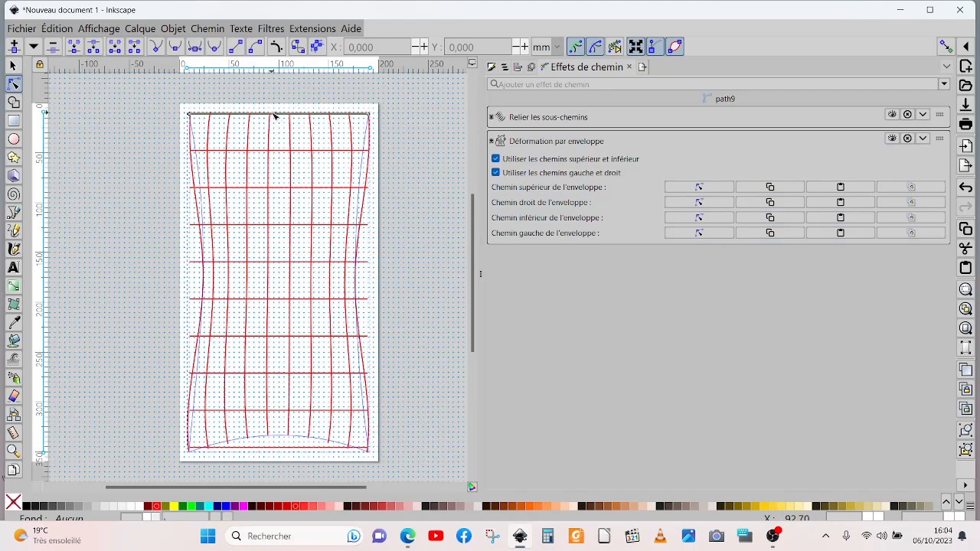
pyautogui.moveTo(280, 122); pyautogui.dragTo(281, 135)
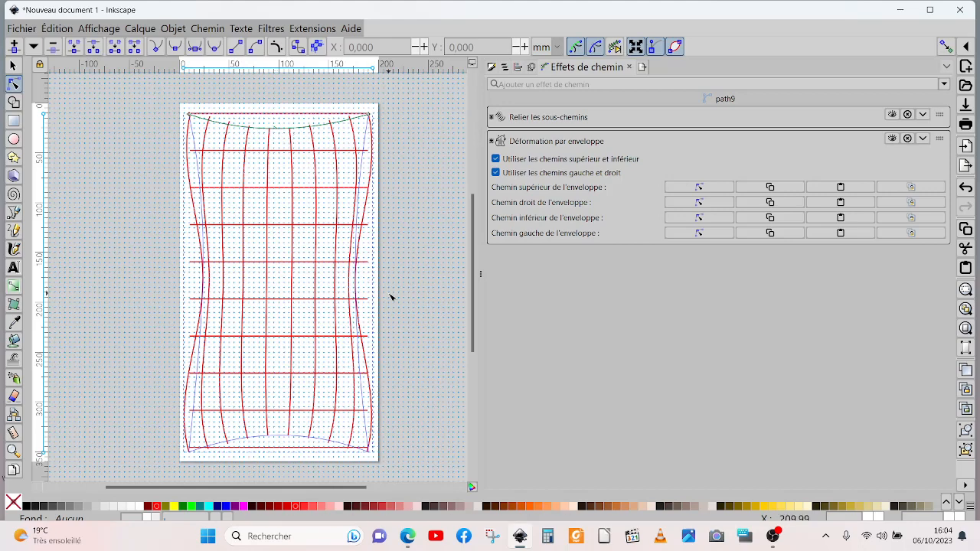
# Step: Select path7 in the object list and add the "Déformation par enveloppe" effect to it
pyautogui.click(505, 68)
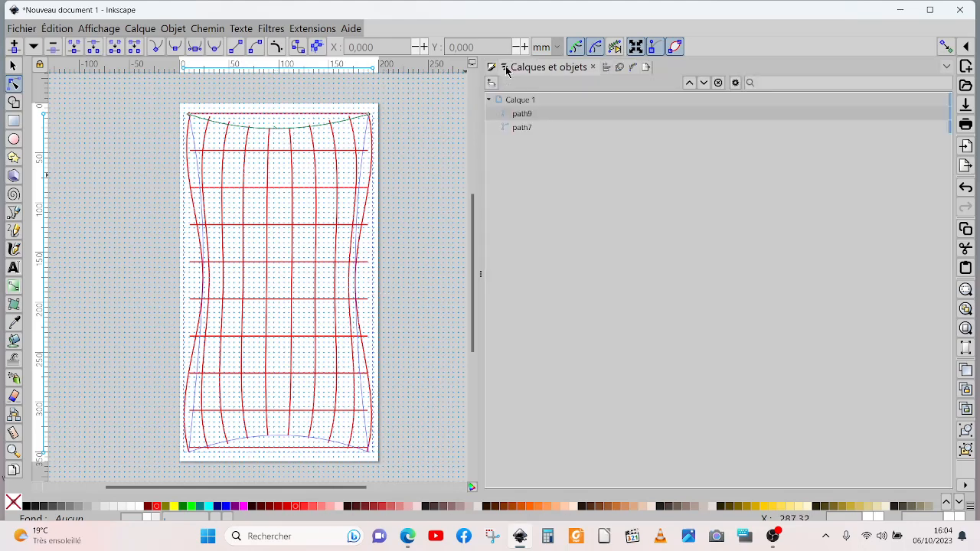
pyautogui.click(521, 128)
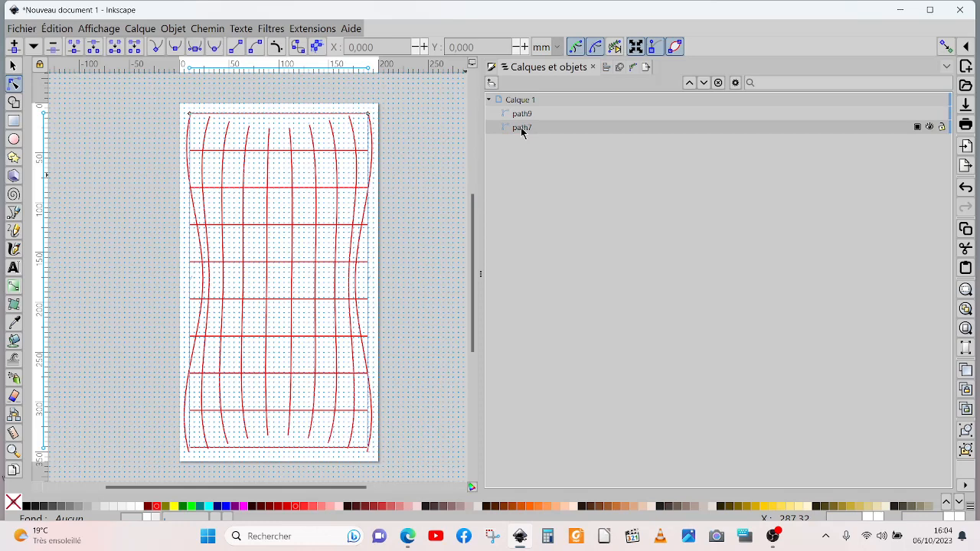
pyautogui.click(632, 68)
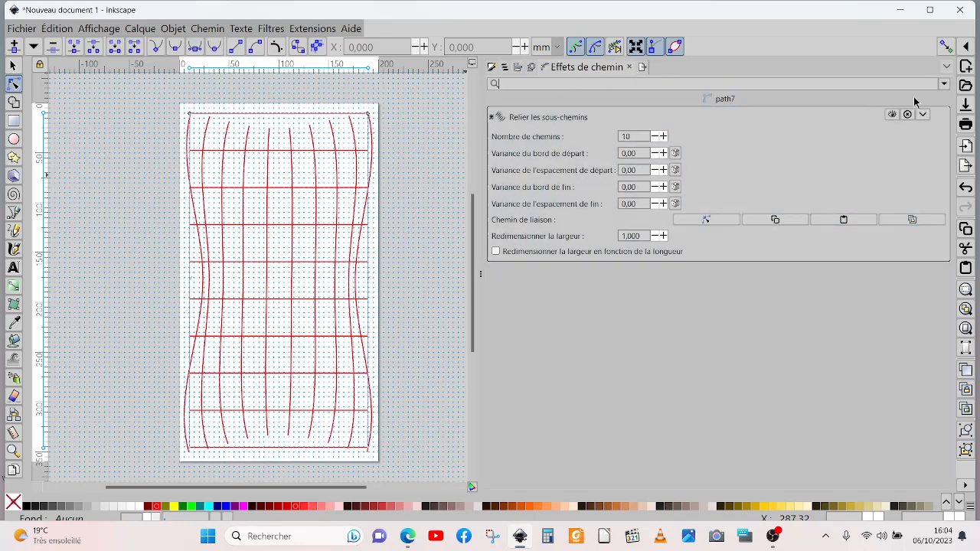
pyautogui.click(944, 85)
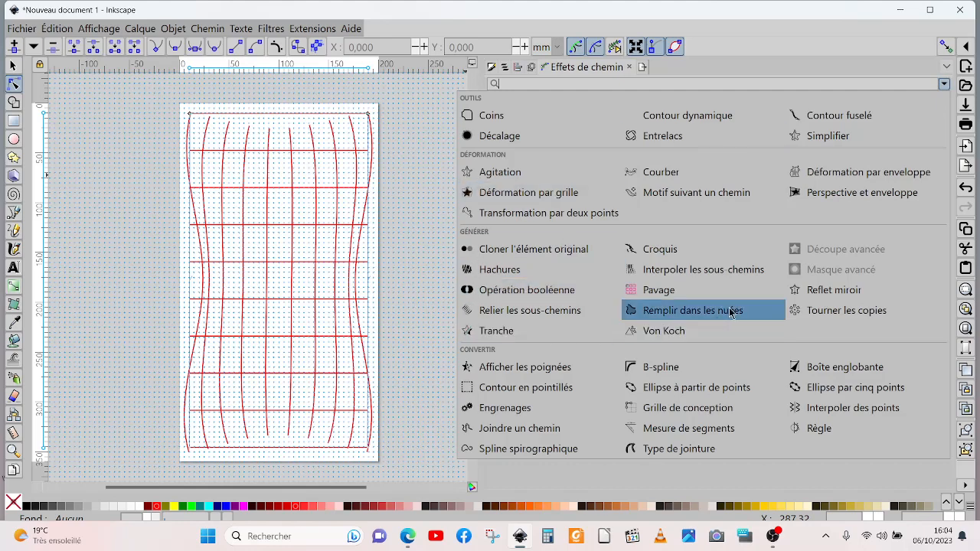
pyautogui.click(821, 173)
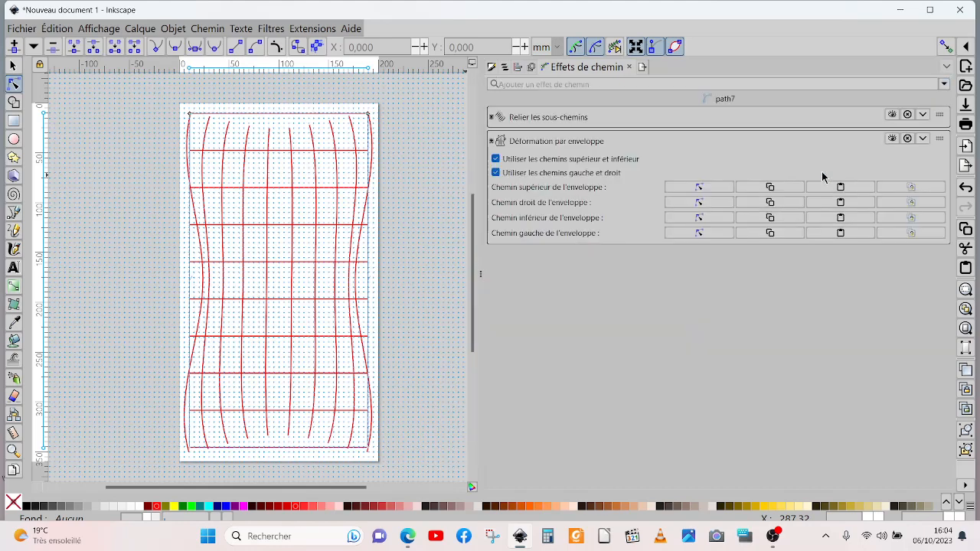
# Step: Try to bend the left envelope path of the horizontal lines, and bend their lower envelope path upward into an arch
pyautogui.click(699, 233)
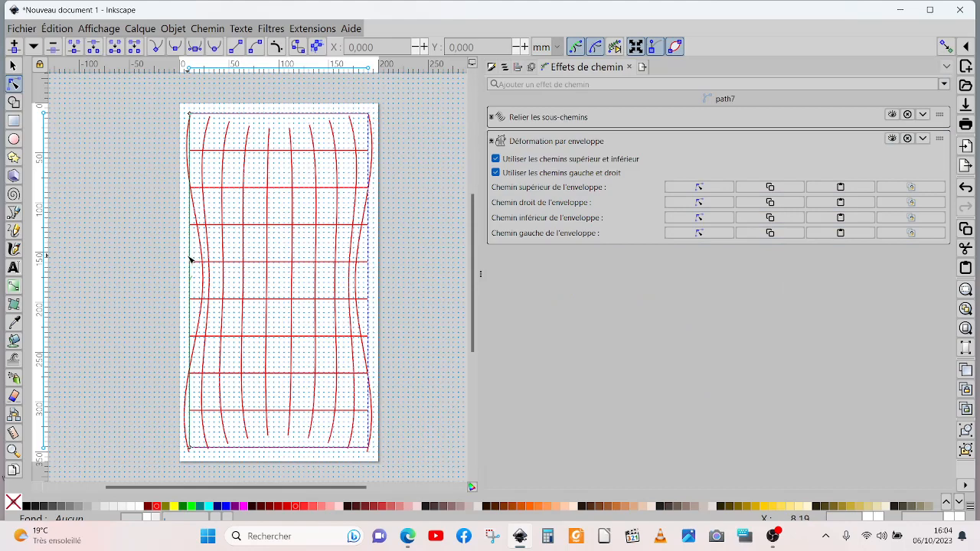
pyautogui.moveTo(192, 260)
pyautogui.mouseDown()
pyautogui.moveTo(221, 260)
pyautogui.moveTo(149, 263)
pyautogui.moveTo(191, 267)
pyautogui.mouseUp()
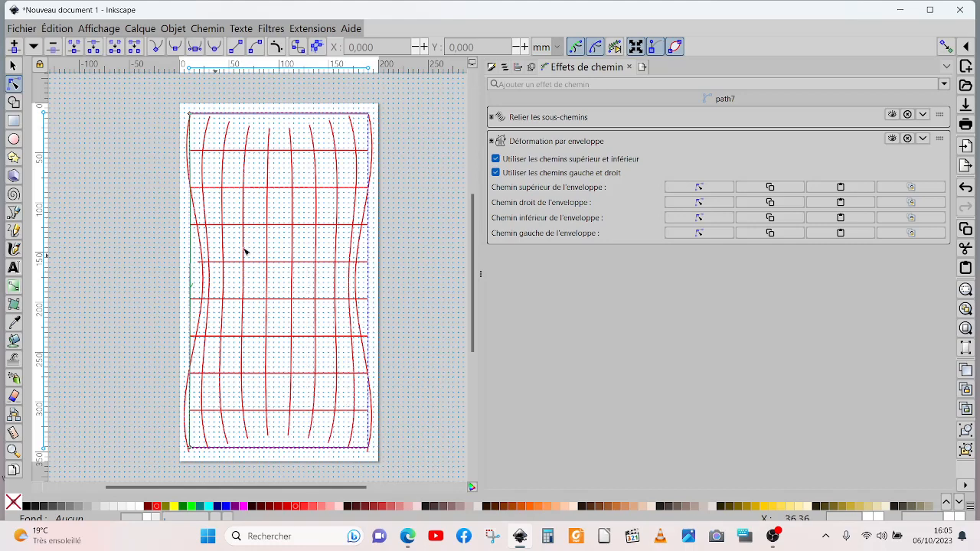
pyautogui.click(704, 220)
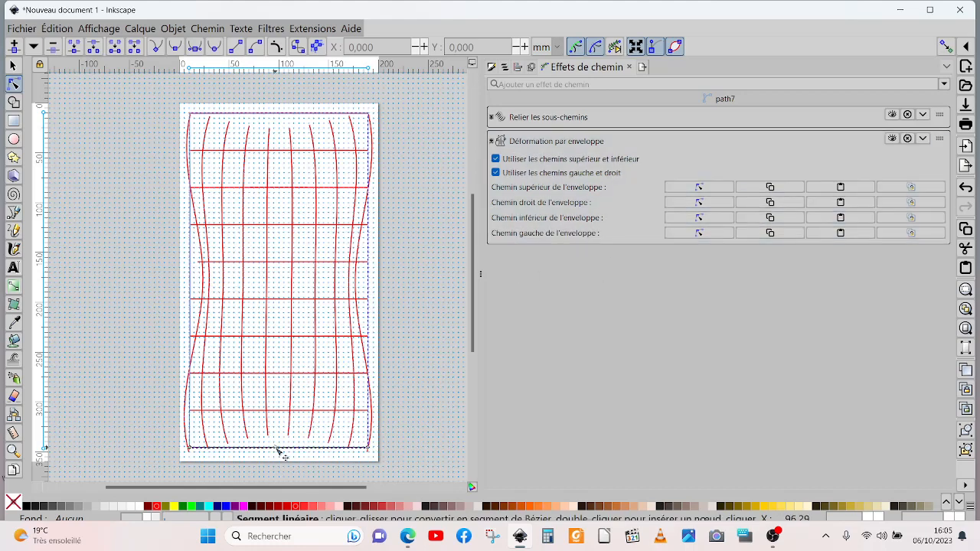
pyautogui.moveTo(277, 450); pyautogui.dragTo(277, 421)
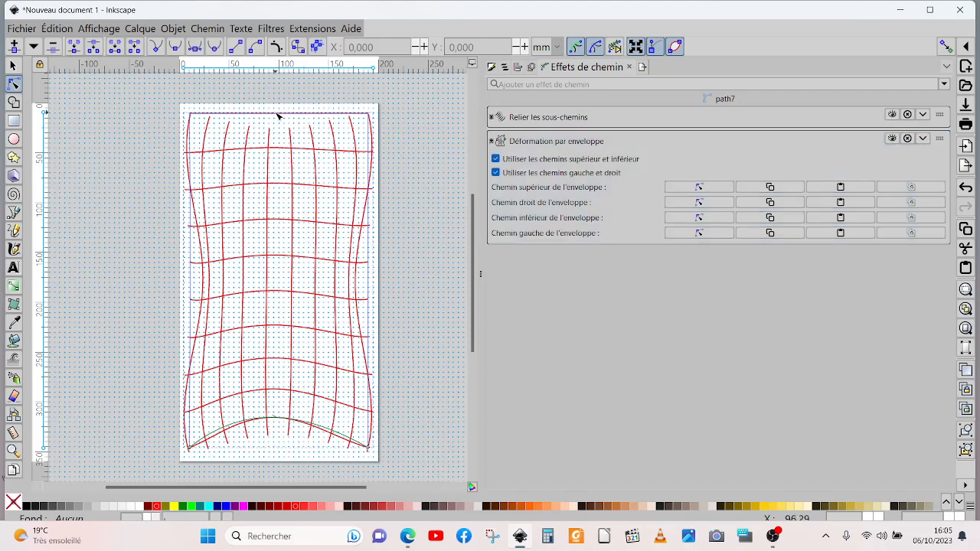
# Step: Bend the right and upper envelope paths of the horizontal lines inward into curves
pyautogui.click(699, 202)
pyautogui.moveTo(376, 266); pyautogui.dragTo(355, 266)
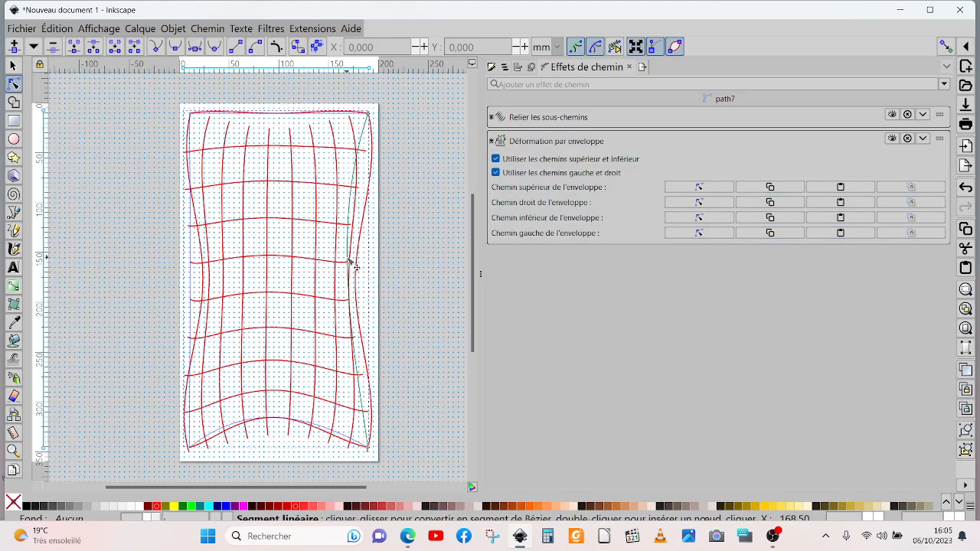
pyautogui.click(699, 187)
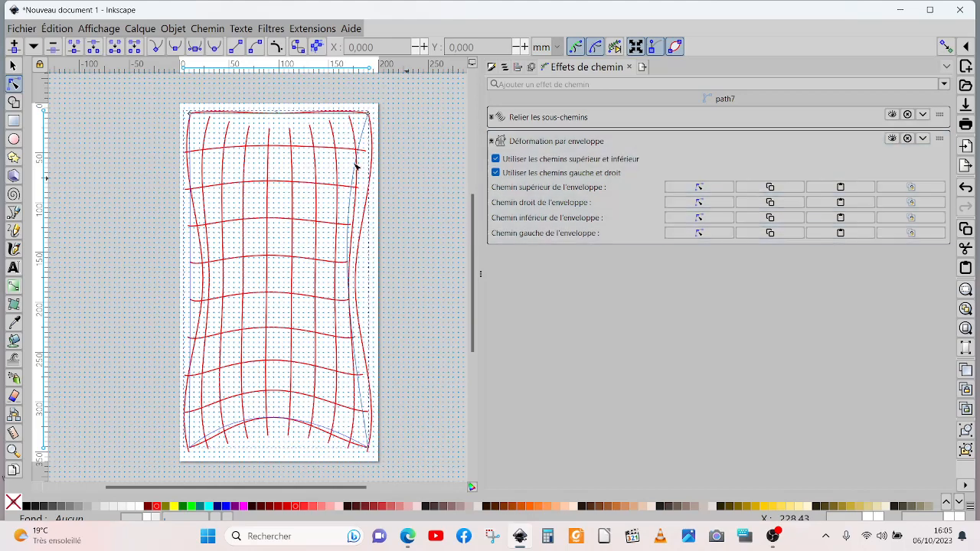
pyautogui.moveTo(278, 111); pyautogui.dragTo(277, 144)
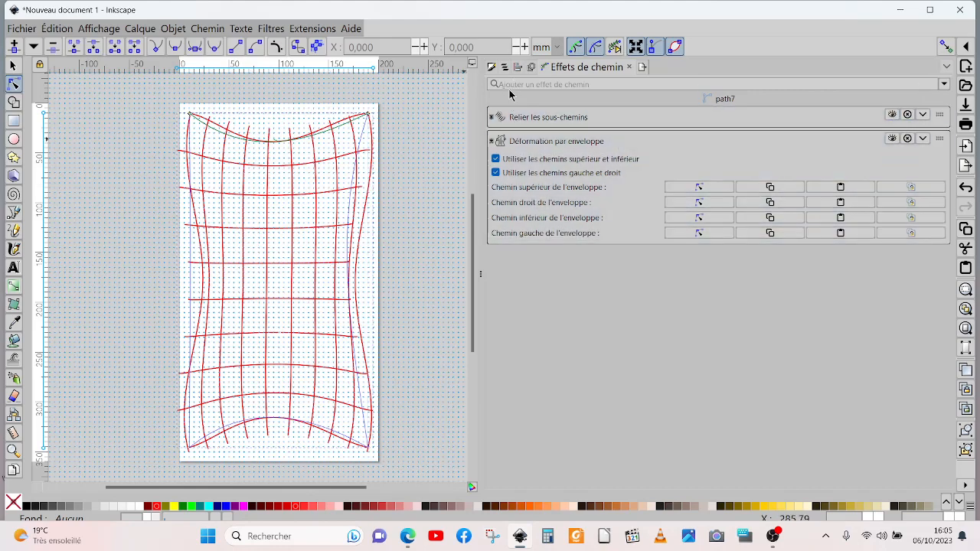
# Step: Add the "Déformation par grille" effect to path7 and shift its centre node and four diagonal inner nodes to distort the horizontal lines
pyautogui.click(946, 84)
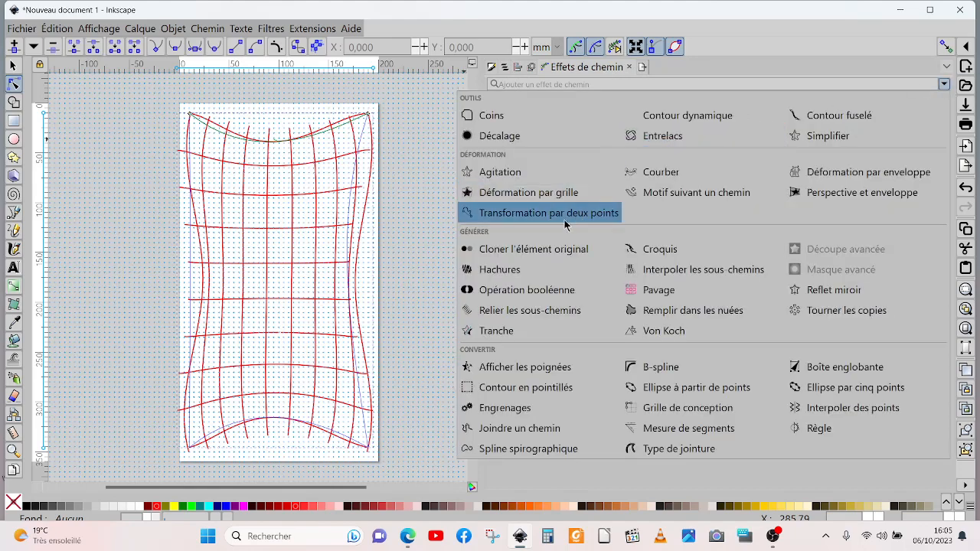
pyautogui.click(517, 199)
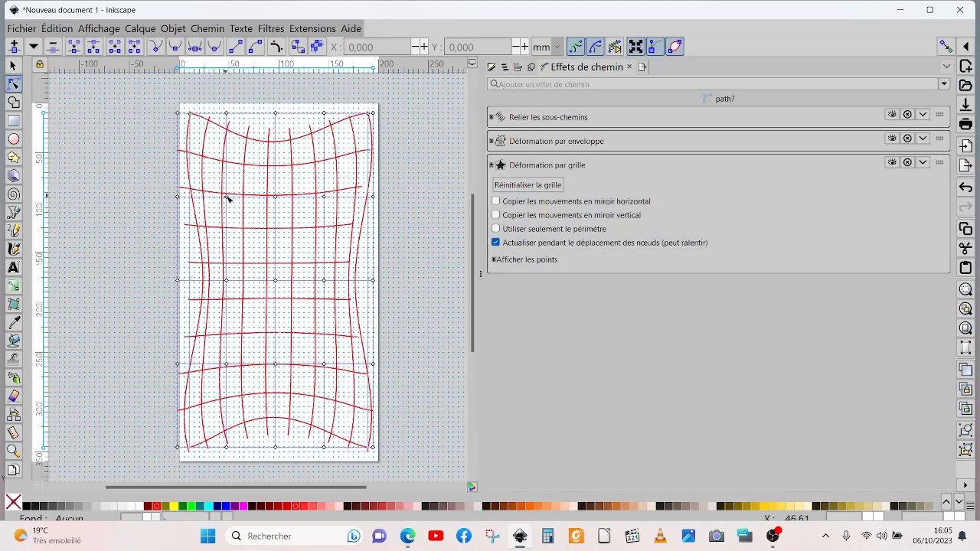
pyautogui.moveTo(226, 198); pyautogui.dragTo(256, 176)
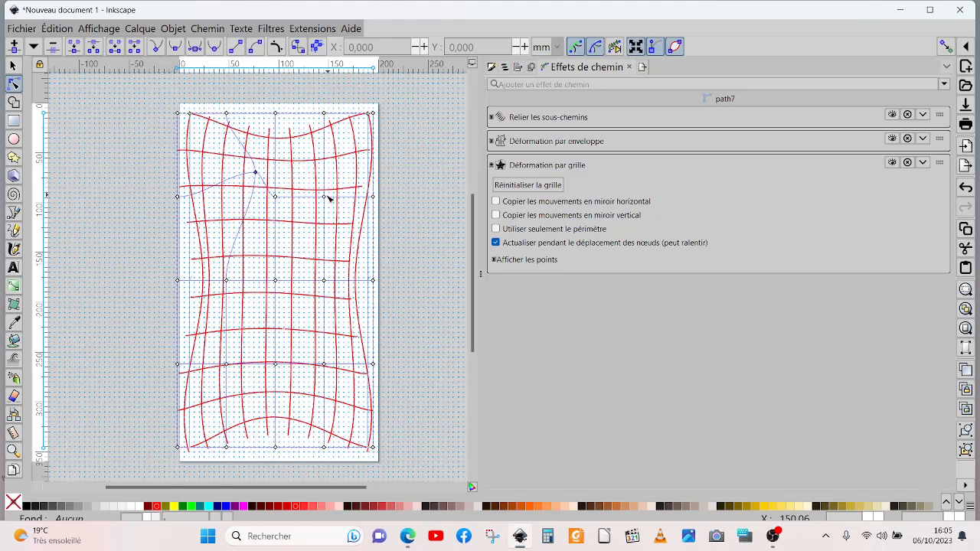
pyautogui.moveTo(326, 199); pyautogui.dragTo(341, 159)
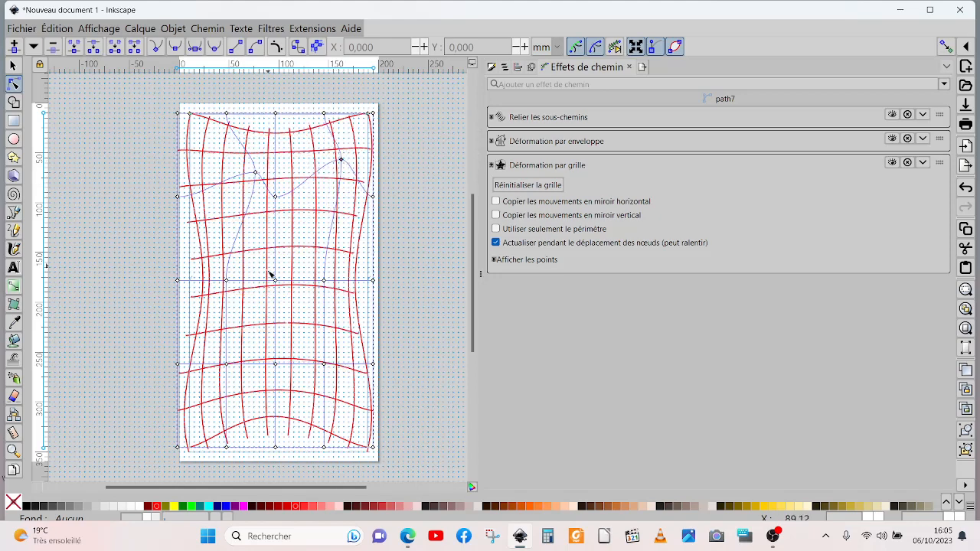
pyautogui.moveTo(275, 281)
pyautogui.mouseDown()
pyautogui.moveTo(235, 313)
pyautogui.moveTo(285, 291)
pyautogui.mouseUp()
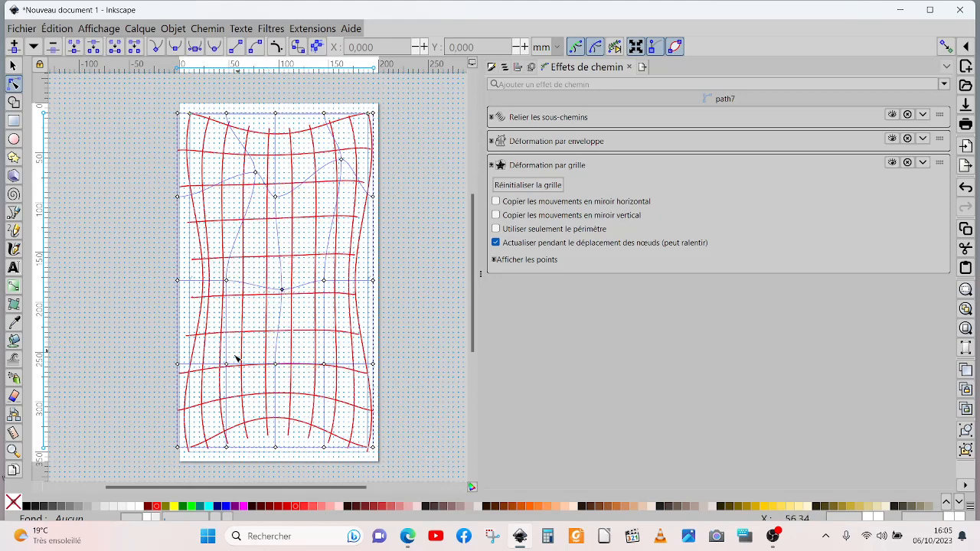
pyautogui.moveTo(228, 367); pyautogui.dragTo(242, 326)
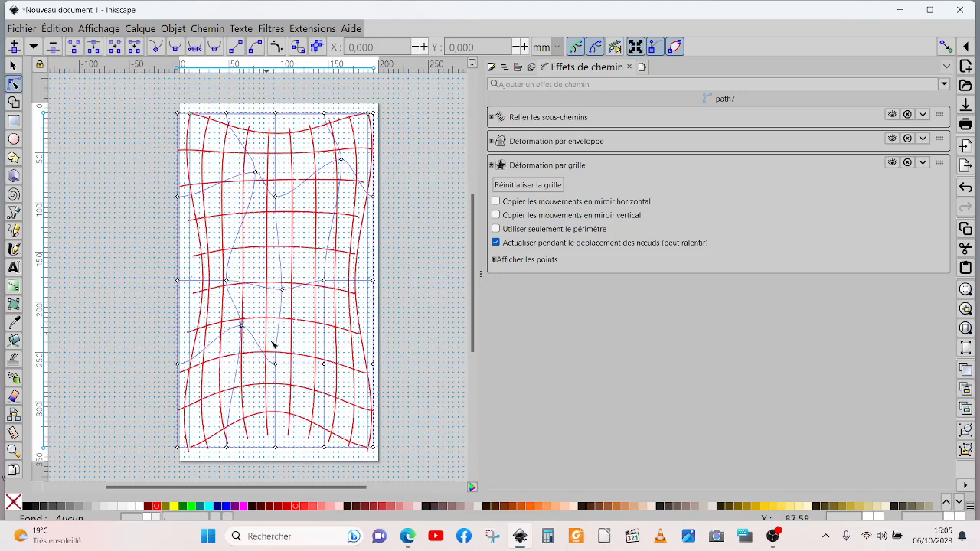
pyautogui.moveTo(325, 365); pyautogui.dragTo(326, 323)
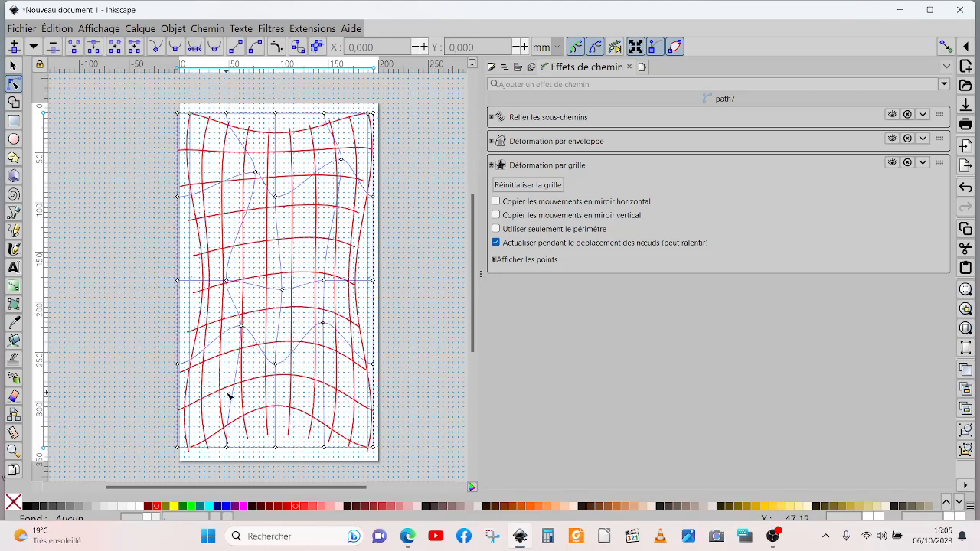
# Step: Raise the lattice's lower middle node slightly, pull its two upper middle nodes down, and move the upper-right inner node down toward the centre
pyautogui.moveTo(277, 449)
pyautogui.mouseDown()
pyautogui.moveTo(280, 429)
pyautogui.moveTo(340, 416)
pyautogui.moveTo(280, 411)
pyautogui.moveTo(275, 449)
pyautogui.moveTo(272, 441)
pyautogui.mouseUp()
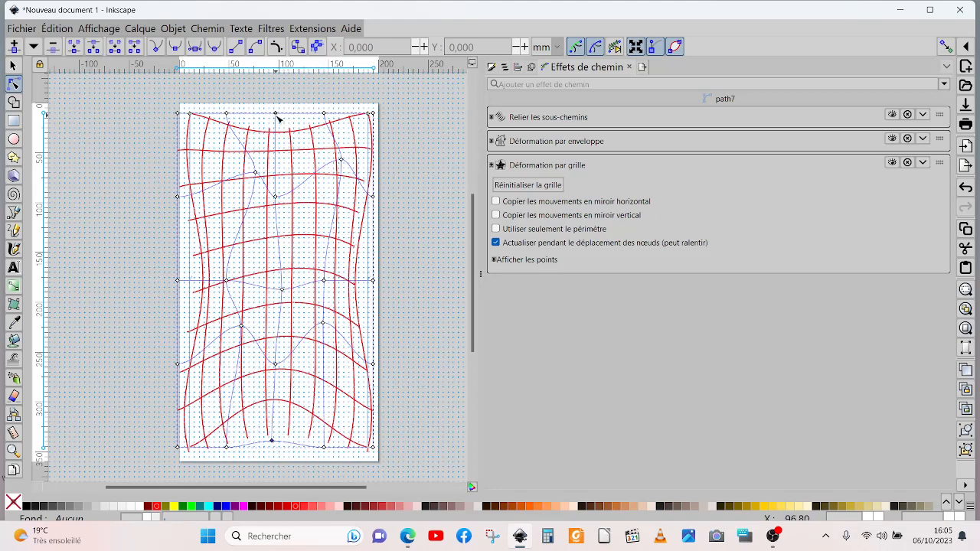
pyautogui.moveTo(277, 119); pyautogui.dragTo(271, 148)
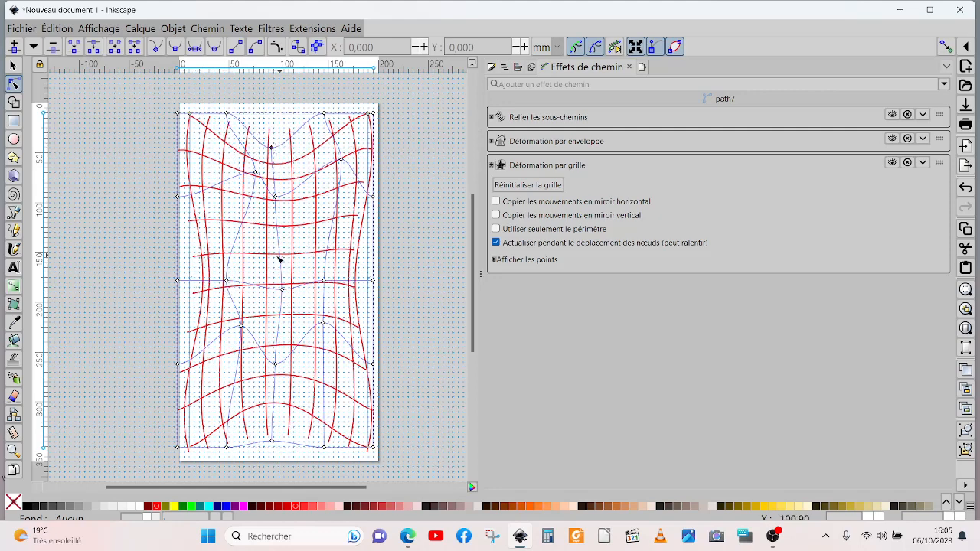
pyautogui.moveTo(276, 197); pyautogui.dragTo(257, 238)
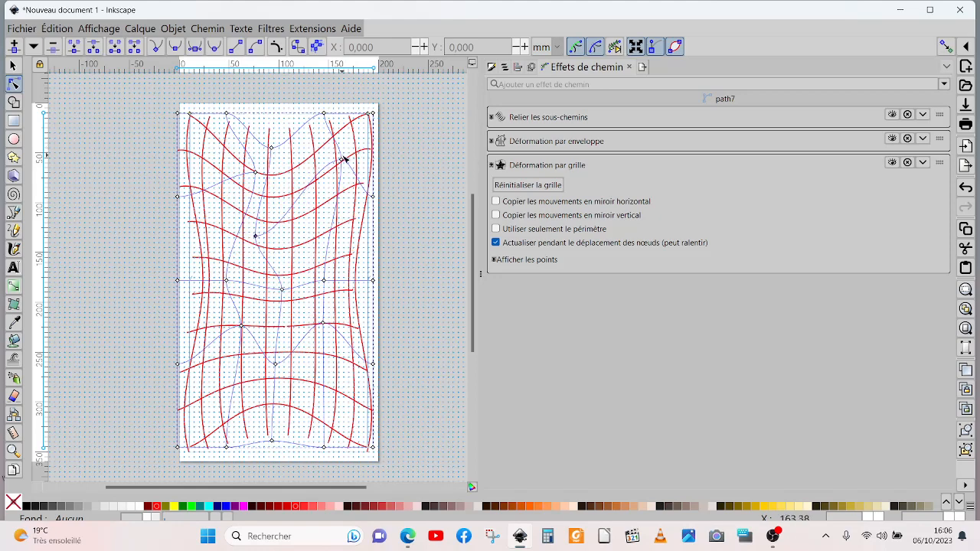
pyautogui.moveTo(342, 161); pyautogui.dragTo(324, 179)
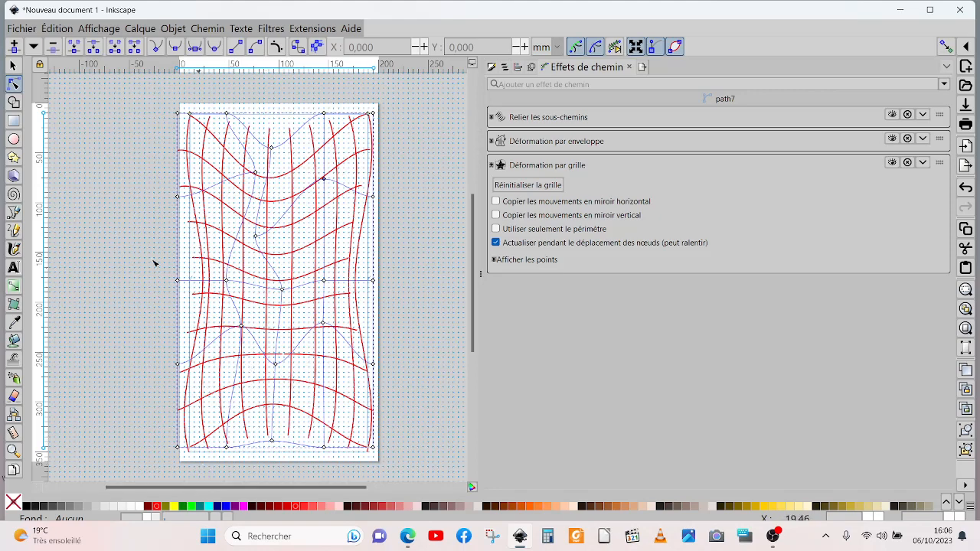
# Step: Delete the warped horizontal lines and the warped vertical lines from the page
pyautogui.click(13, 66)
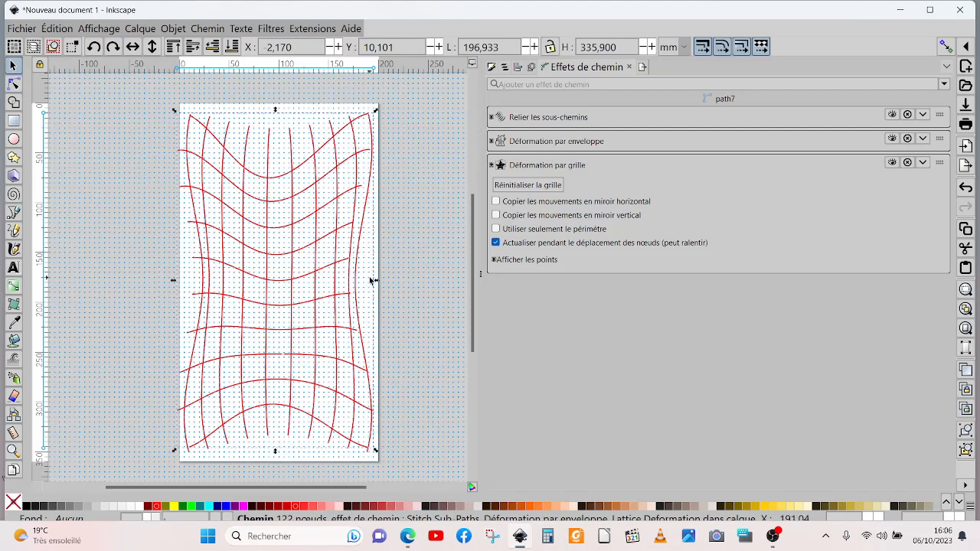
pyautogui.press('Escape')
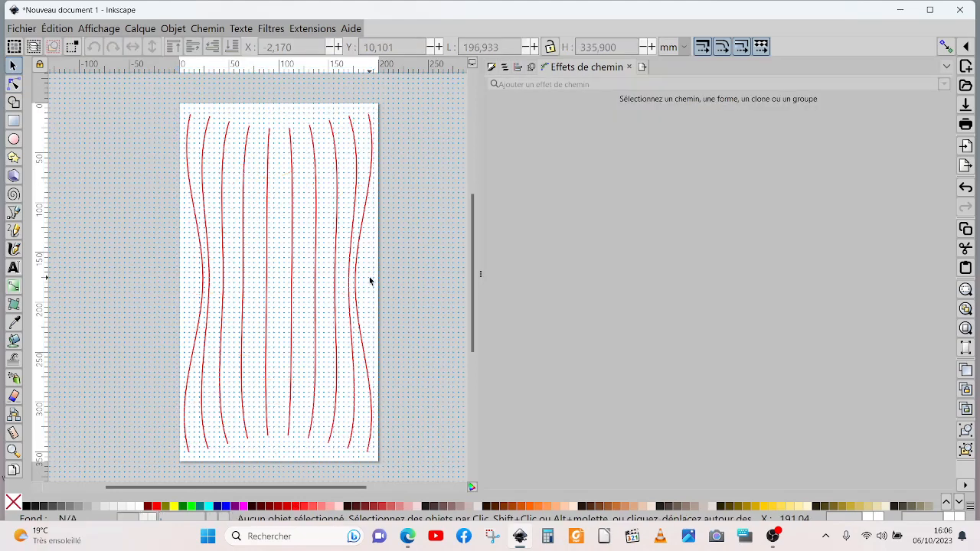
pyautogui.click(291, 288)
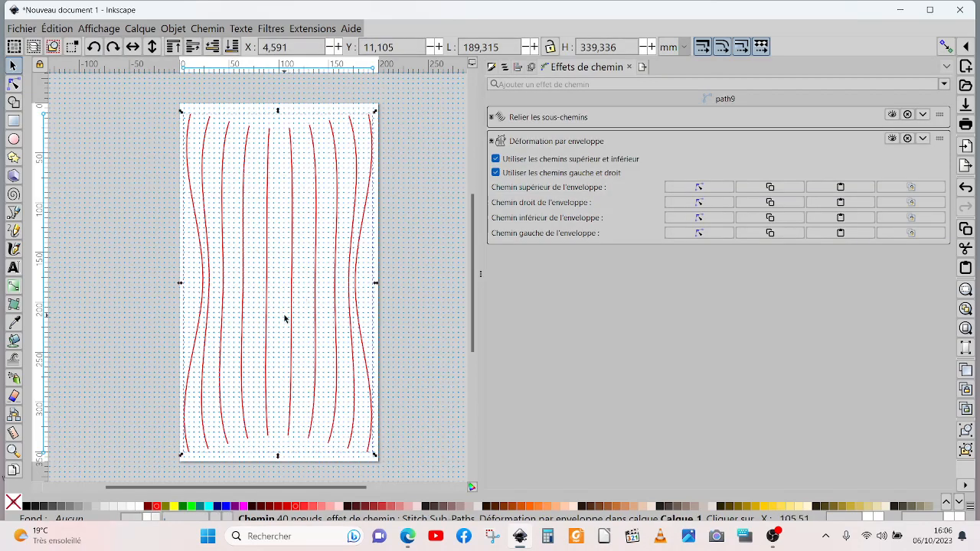
pyautogui.press('Delete')
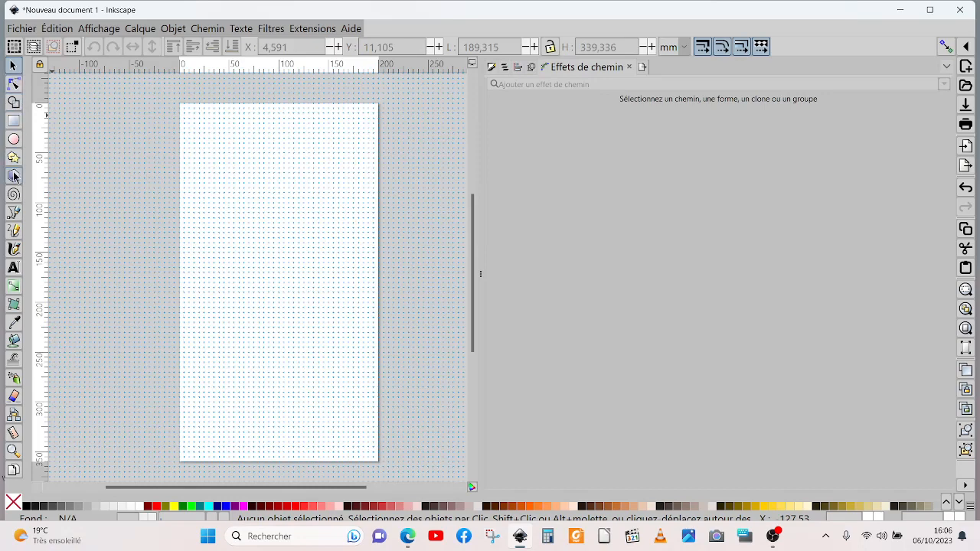
# Step: Draw a straight vertical line about 328 mm long near the page's left edge with the Pen tool
pyautogui.click(13, 212)
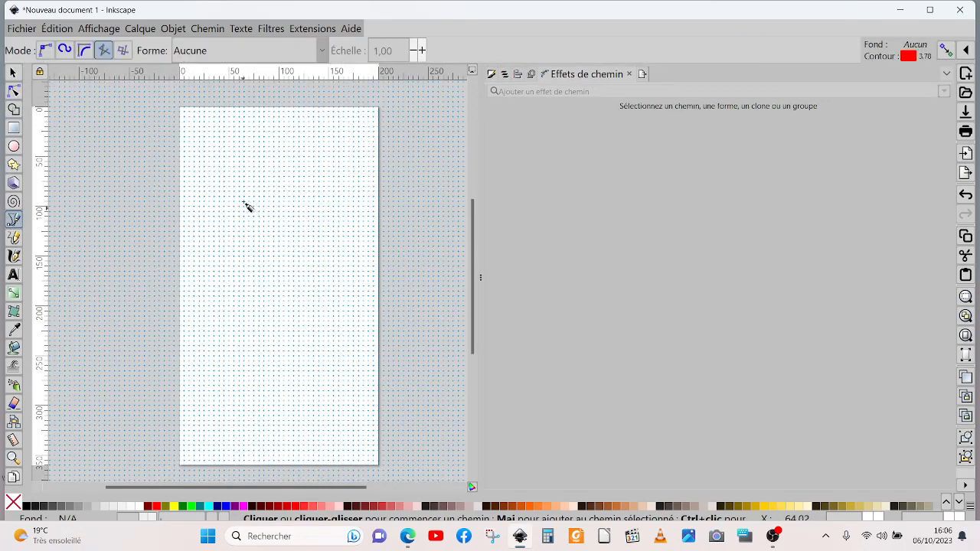
pyautogui.click(210, 121)
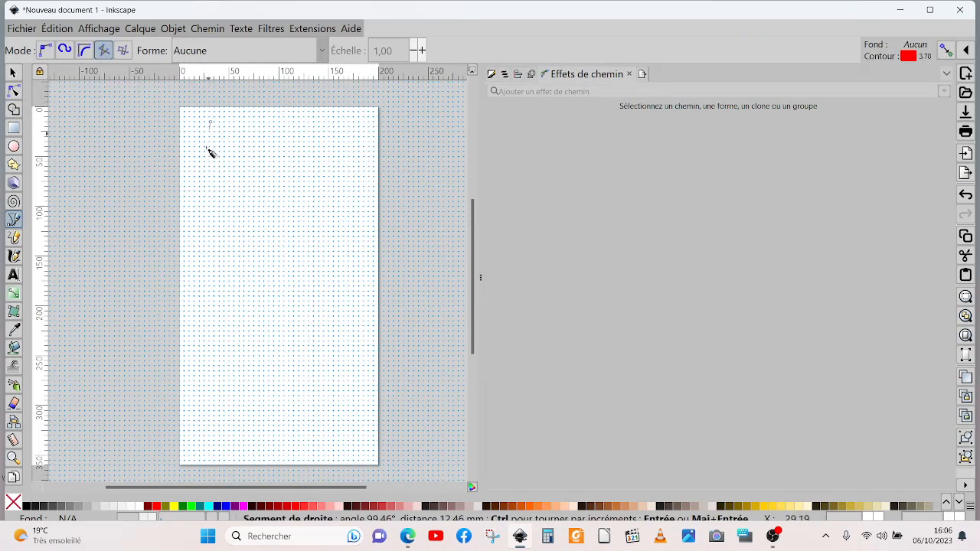
pyautogui.doubleClick(211, 449)
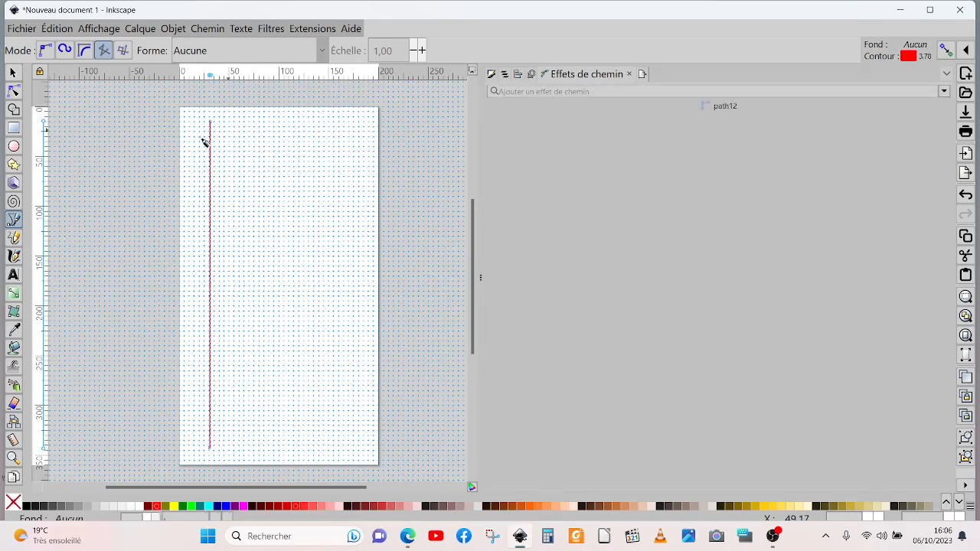
# Step: Duplicate the vertical line and move the copy near the page's right edge, at X about 179 mm
pyautogui.click(12, 72)
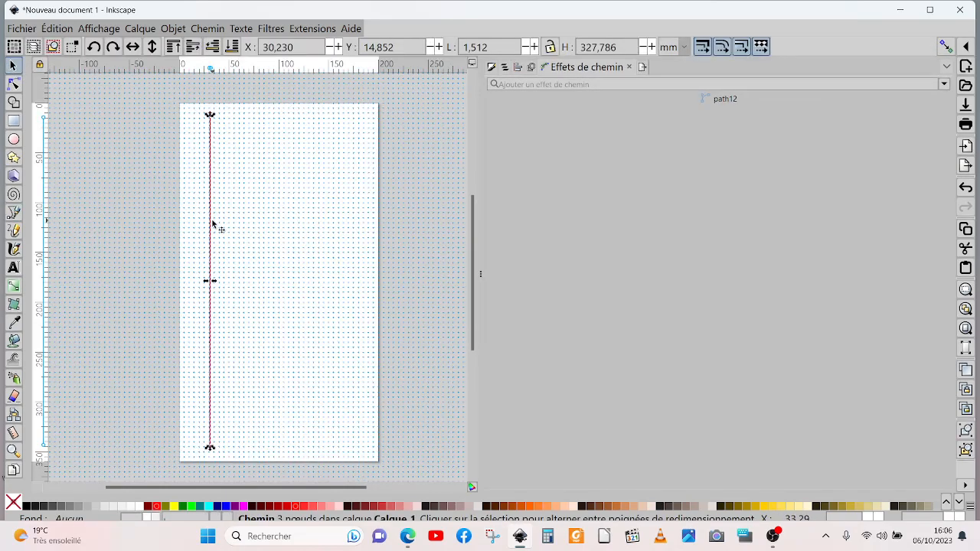
pyautogui.rightClick(211, 223)
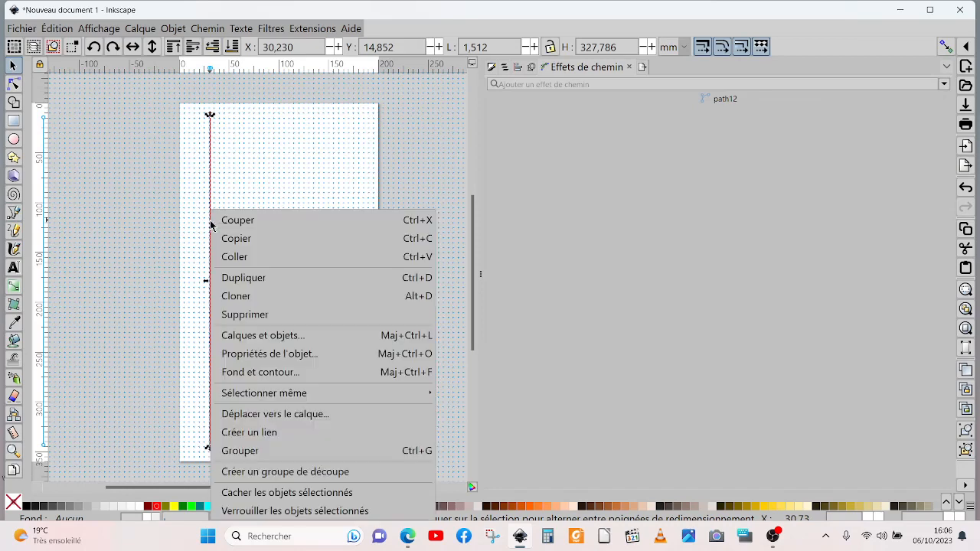
pyautogui.click(242, 278)
pyautogui.moveTo(210, 245); pyautogui.dragTo(361, 247)
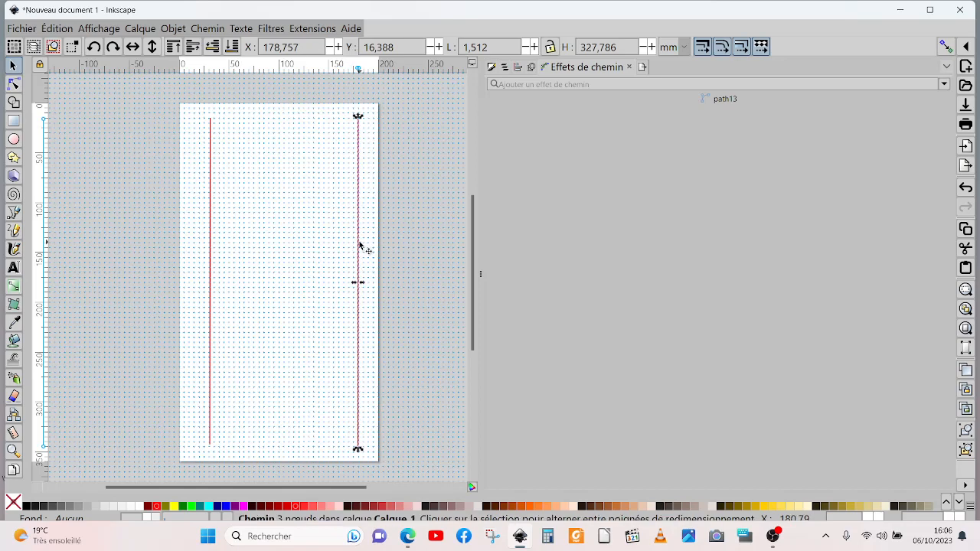
# Step: Combine the two vertical lines into a single path
pyautogui.keyDown('shift'); pyautogui.click(208, 247); pyautogui.keyUp('shift')
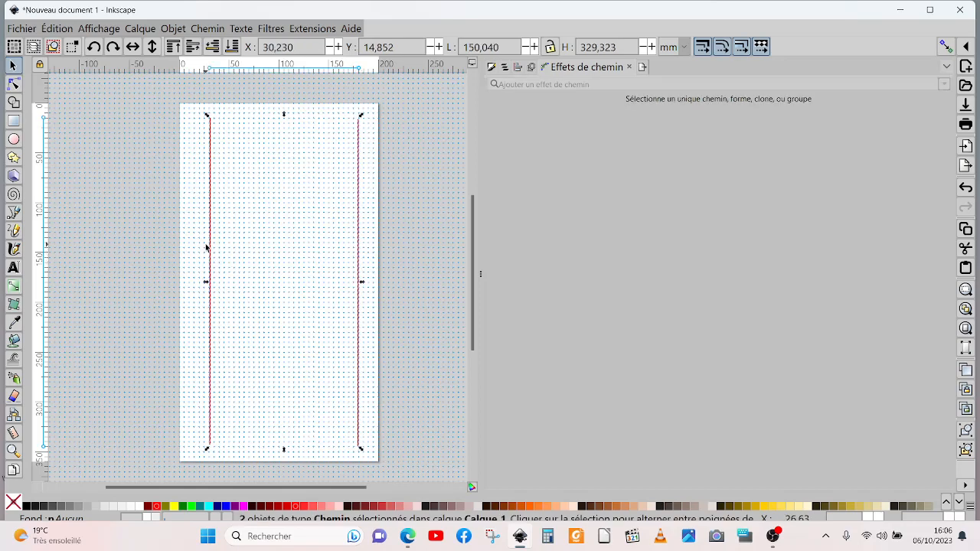
pyautogui.click(198, 31)
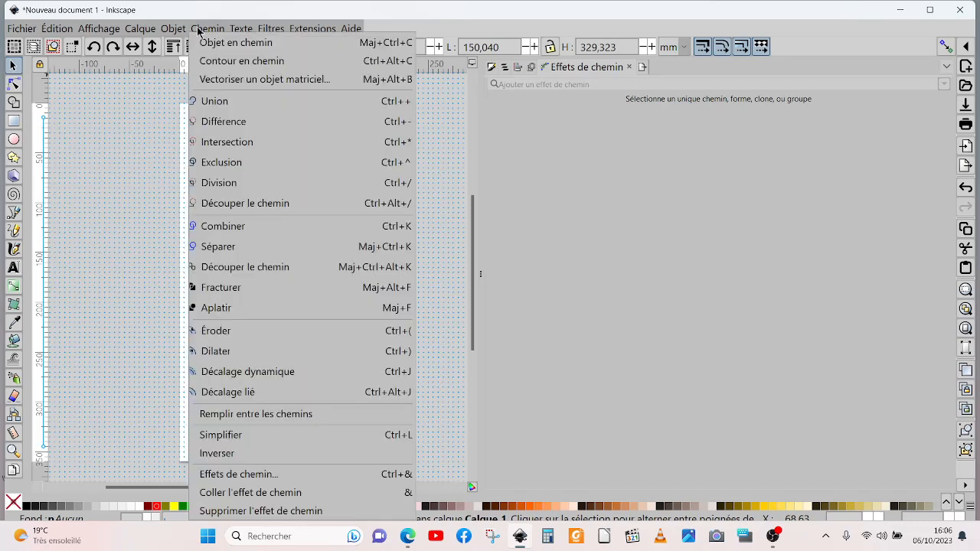
pyautogui.click(237, 229)
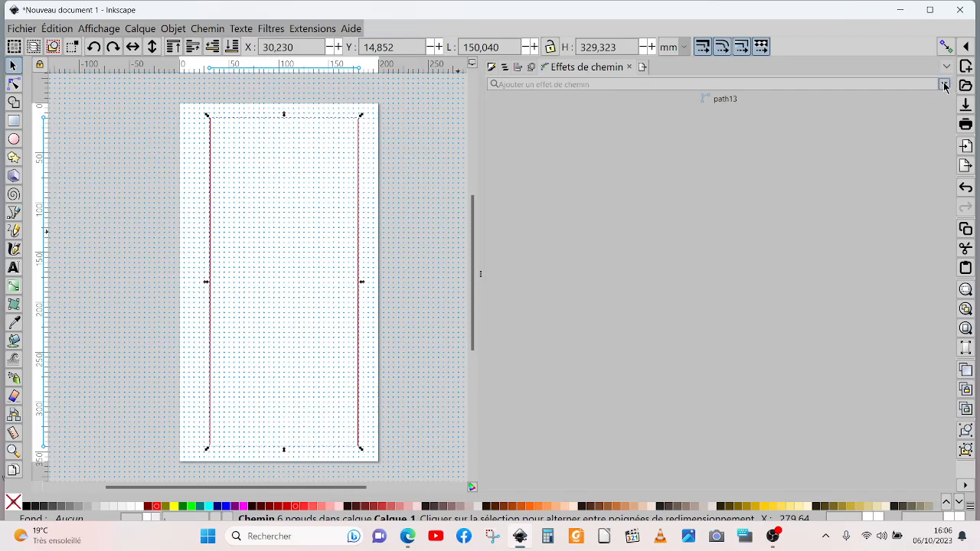
# Step: Apply the Relier les sous-chemins path effect to the combined vertical lines and set its number of paths to 10
pyautogui.click(206, 30)
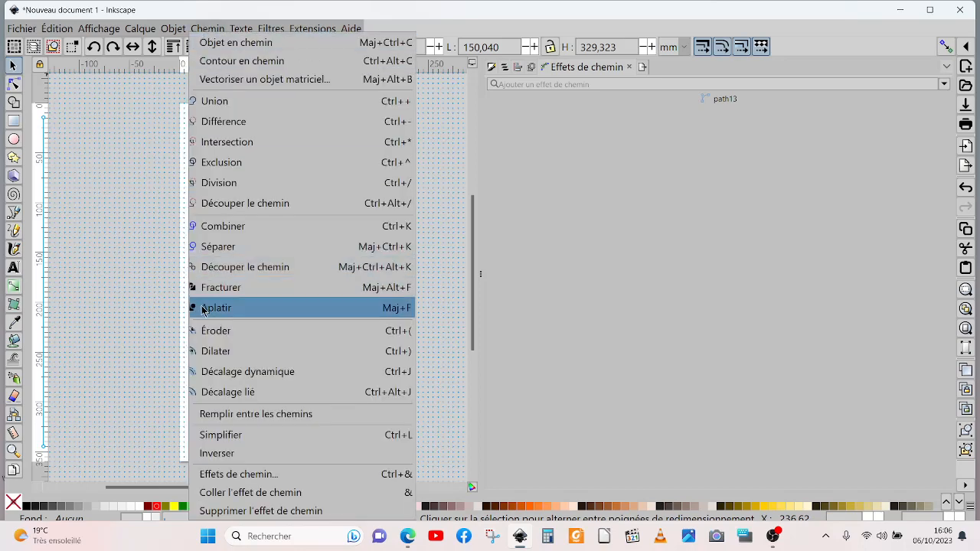
pyautogui.click(241, 476)
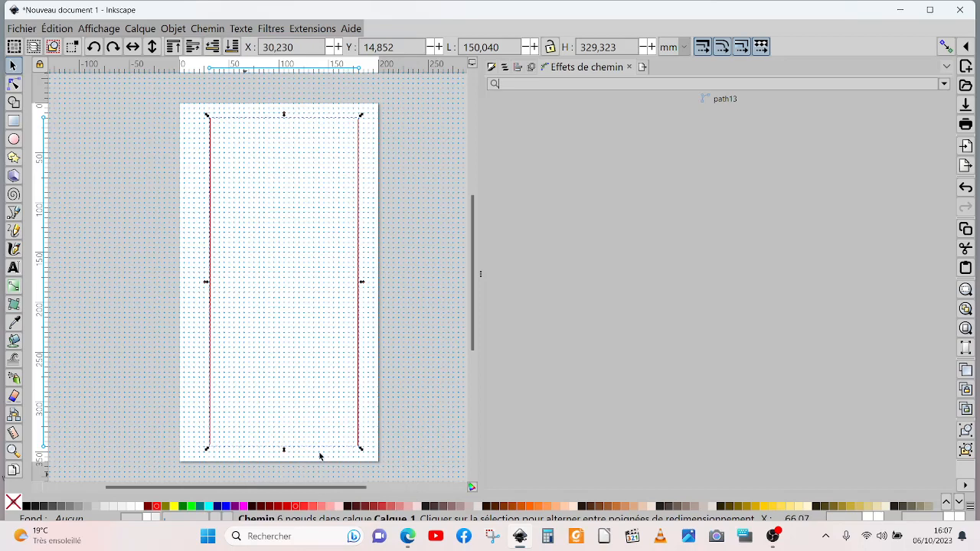
pyautogui.click(945, 84)
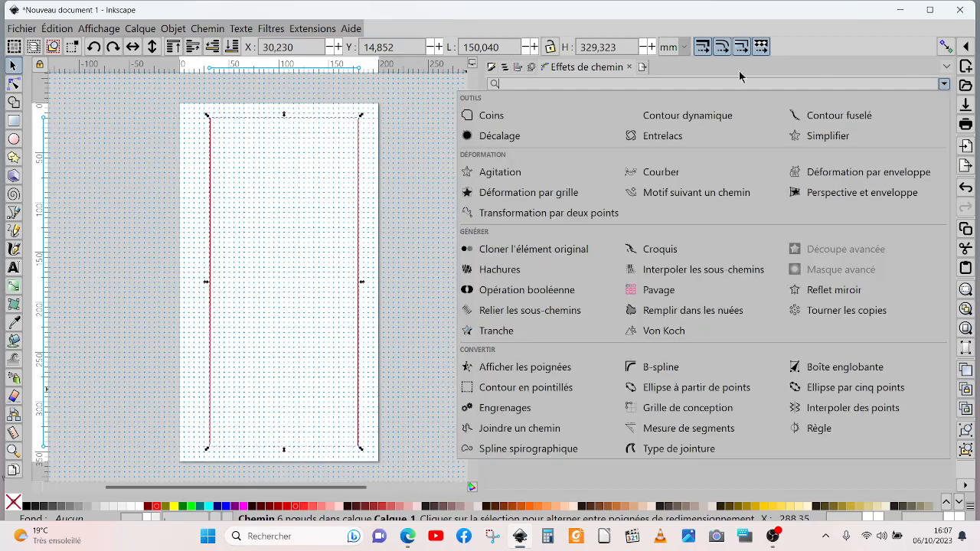
pyautogui.click(536, 313)
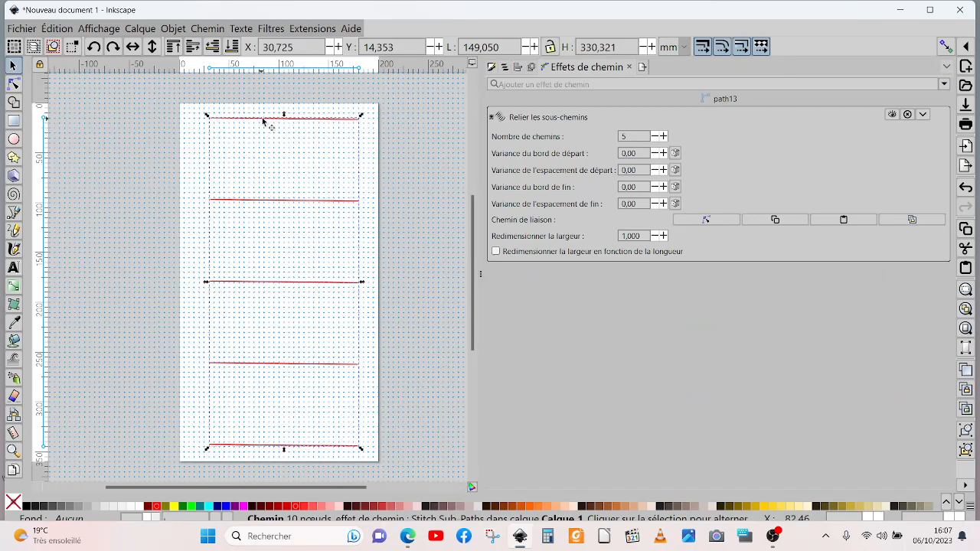
pyautogui.click(663, 137)
pyautogui.click(663, 137)
pyautogui.click(663, 136)
pyautogui.click(663, 136)
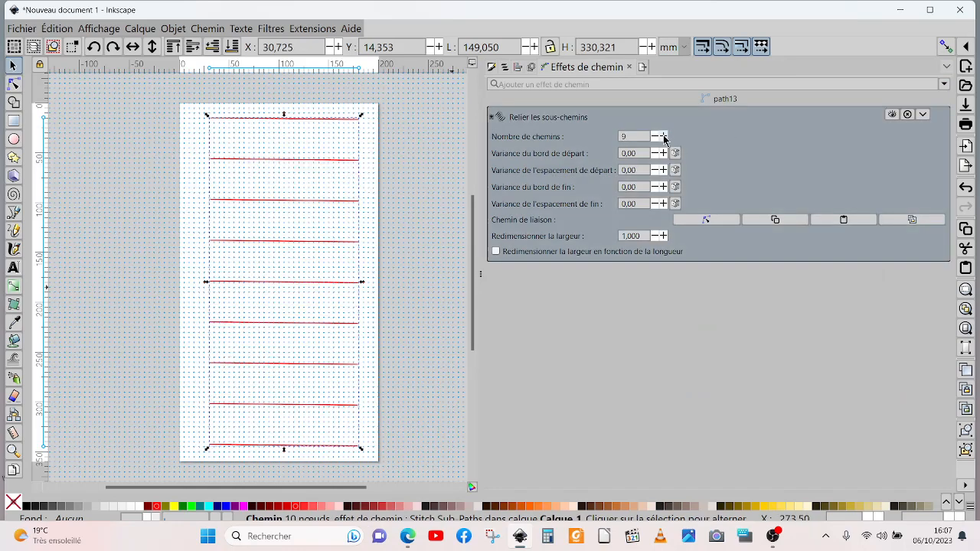
pyautogui.click(663, 136)
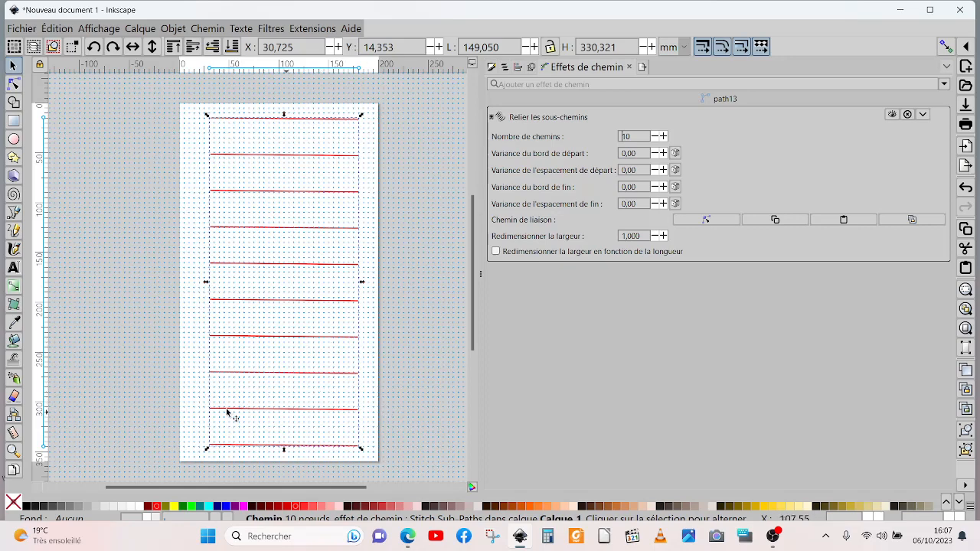
# Step: Draw a nearly horizontal line about 146 mm long just above the topmost stitched line with the Pen tool
pyautogui.click(13, 212)
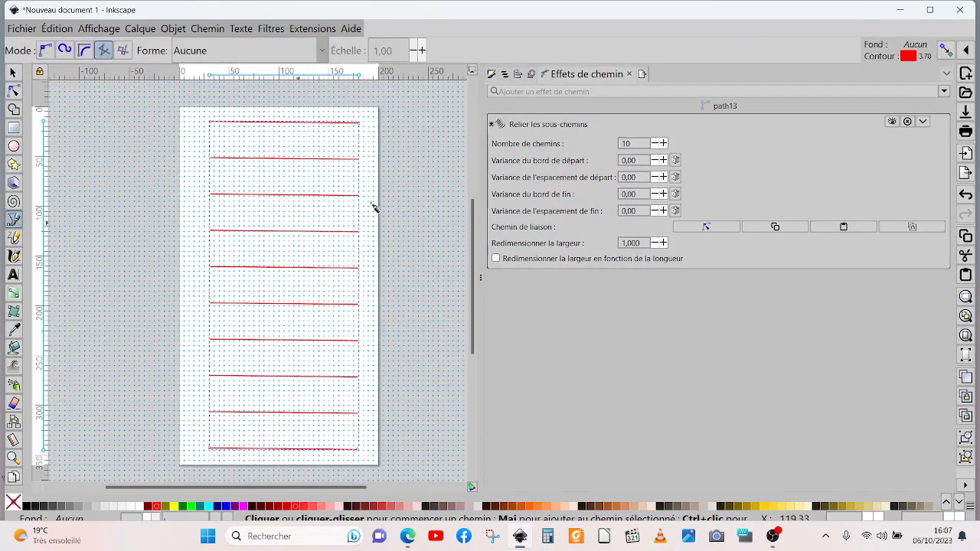
pyautogui.click(212, 118)
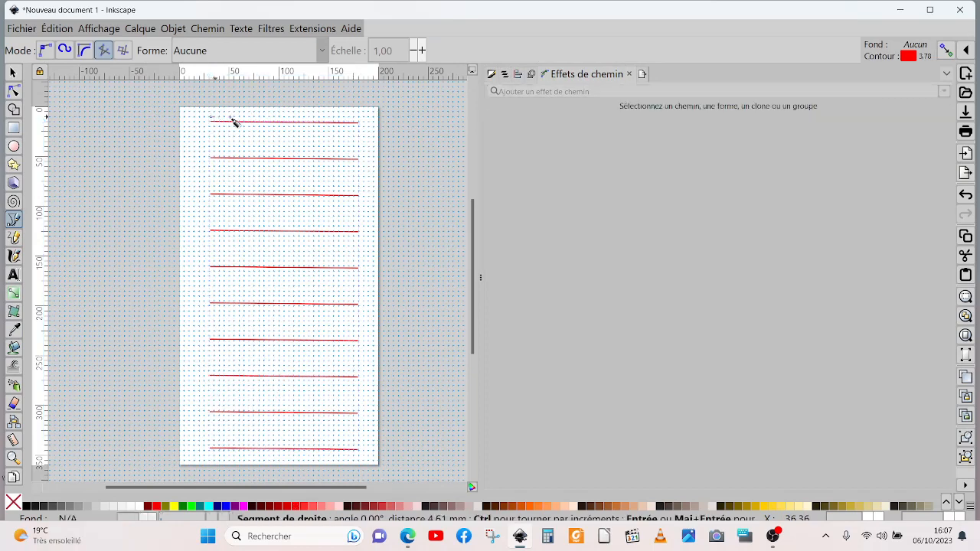
pyautogui.doubleClick(360, 121)
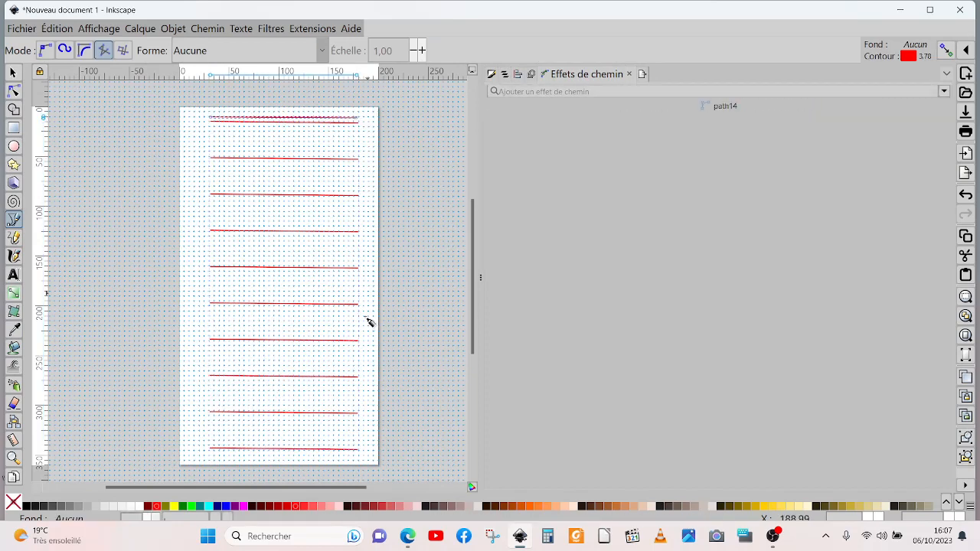
pyautogui.click(212, 450)
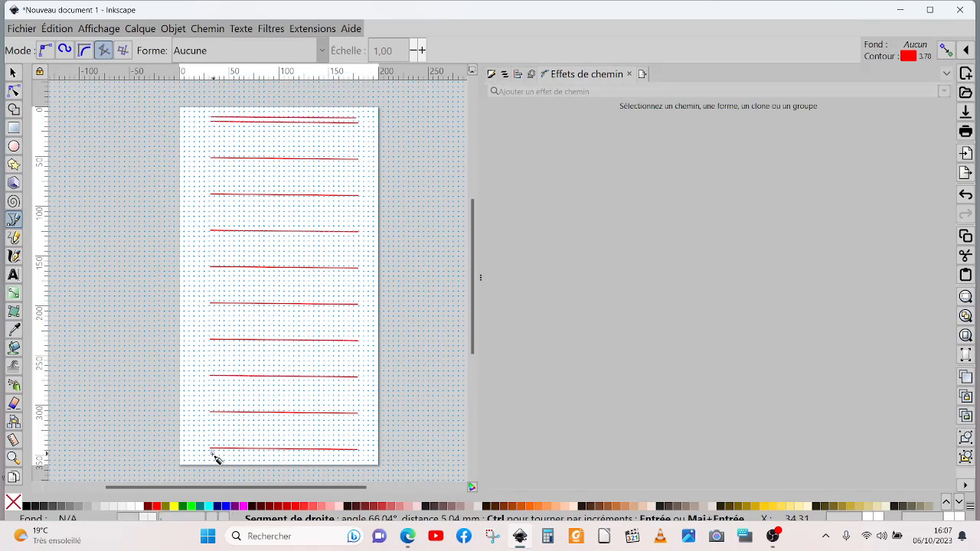
pyautogui.click(212, 454)
pyautogui.press('Escape')
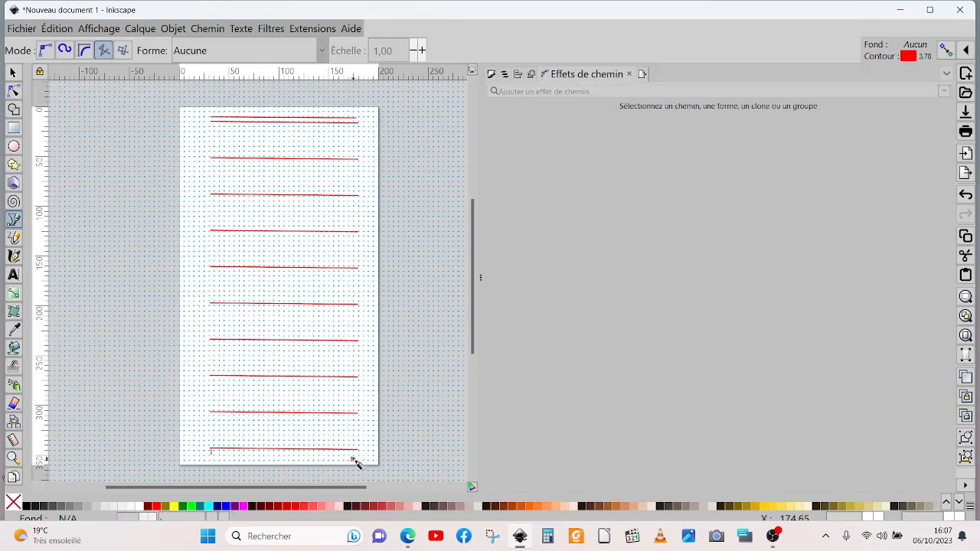
pyautogui.click(13, 72)
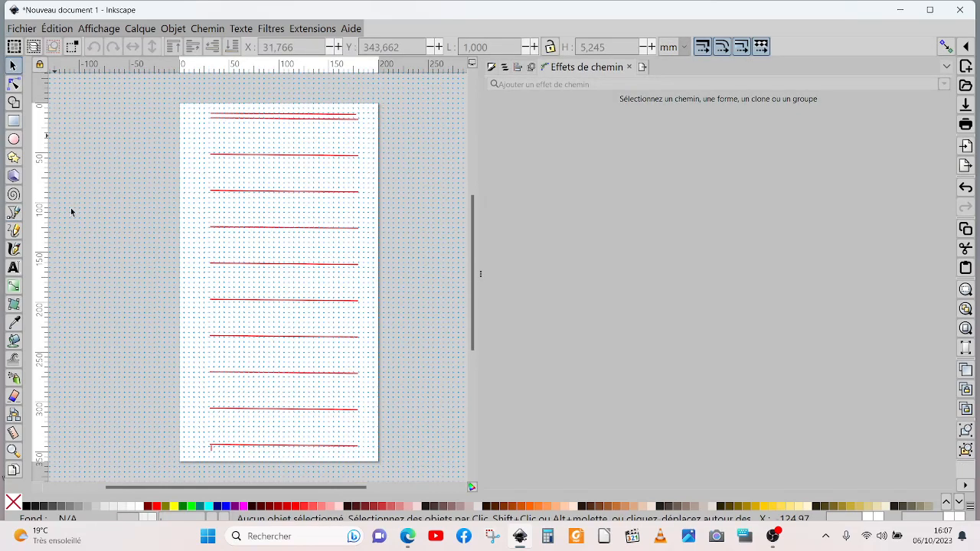
pyautogui.click(211, 452)
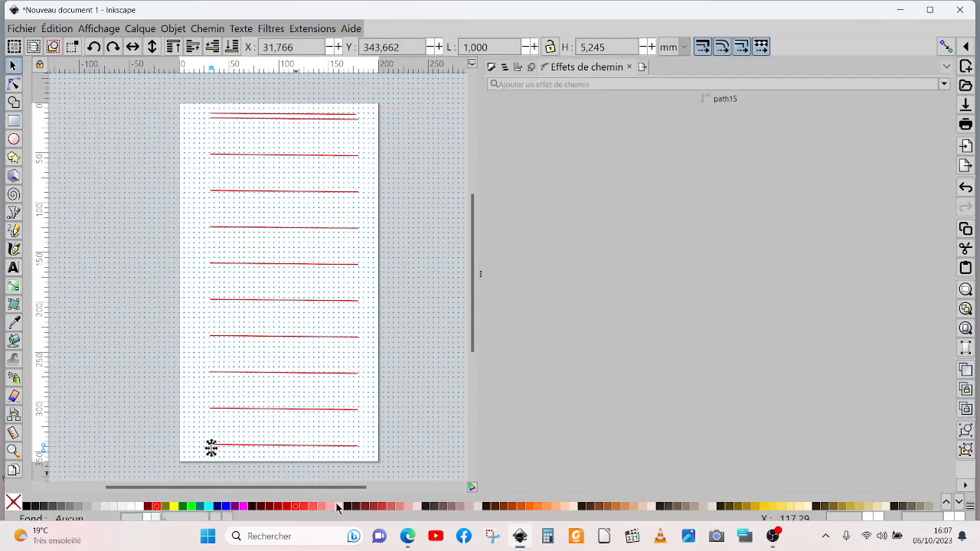
pyautogui.press('Delete')
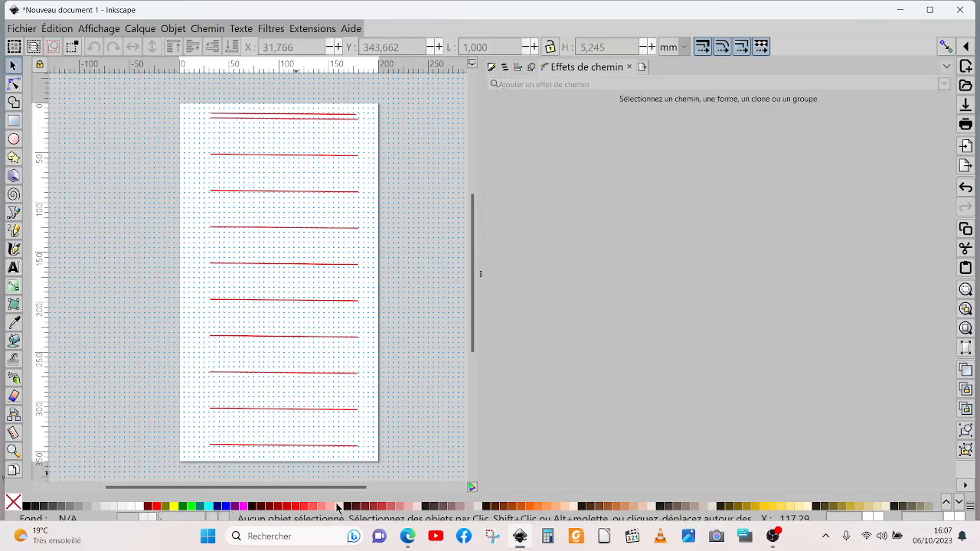
# Step: Duplicate the separate line above the stitched lines and move the copy below the lowest one, at Y about 351 mm
pyautogui.click(273, 114)
pyautogui.rightClick(273, 114)
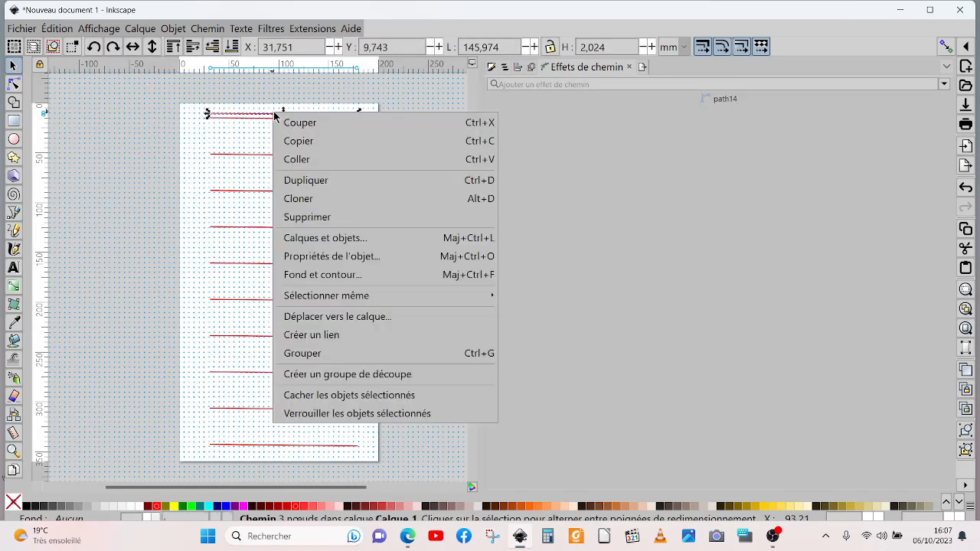
pyautogui.click(297, 180)
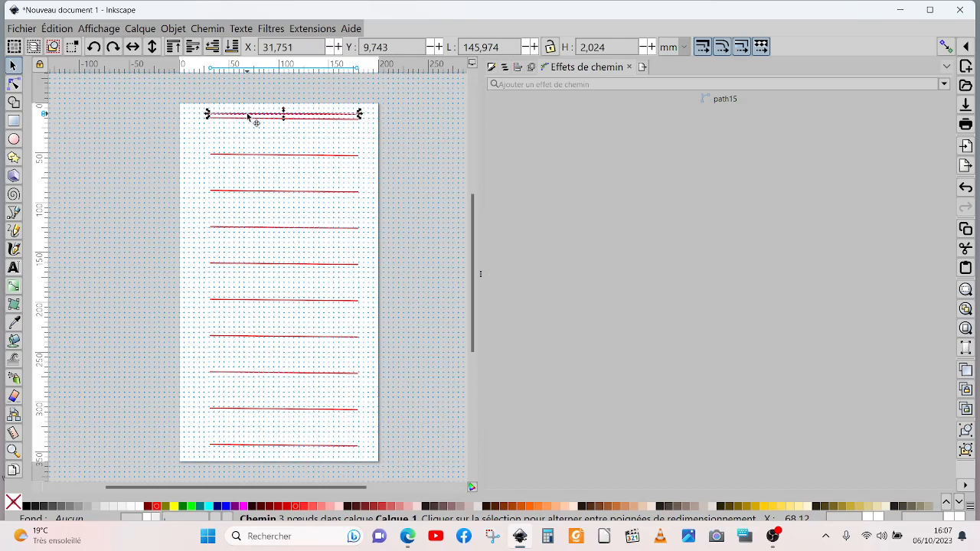
pyautogui.moveTo(247, 116); pyautogui.dragTo(246, 459)
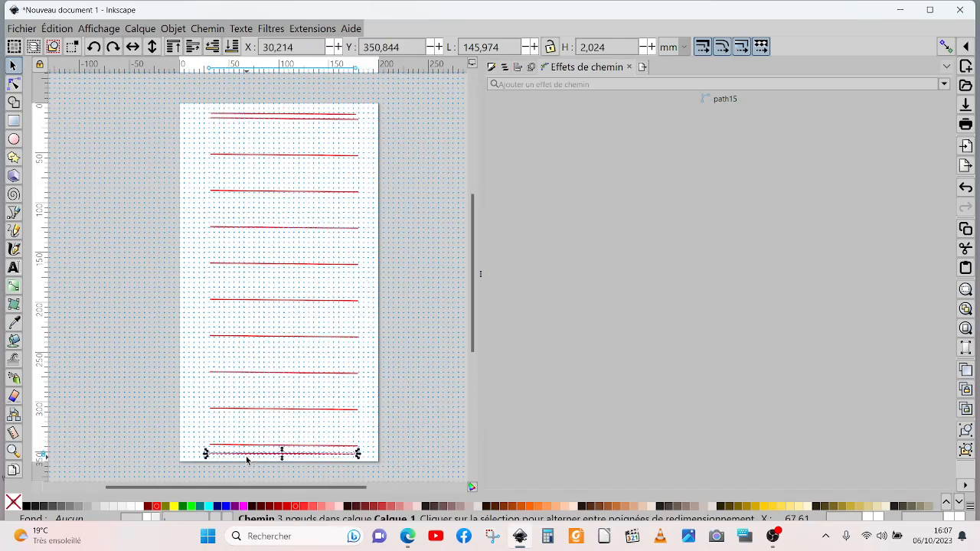
# Step: Combine the separate line above the stitched lines and its copy below them into a single path
pyautogui.click(304, 115)
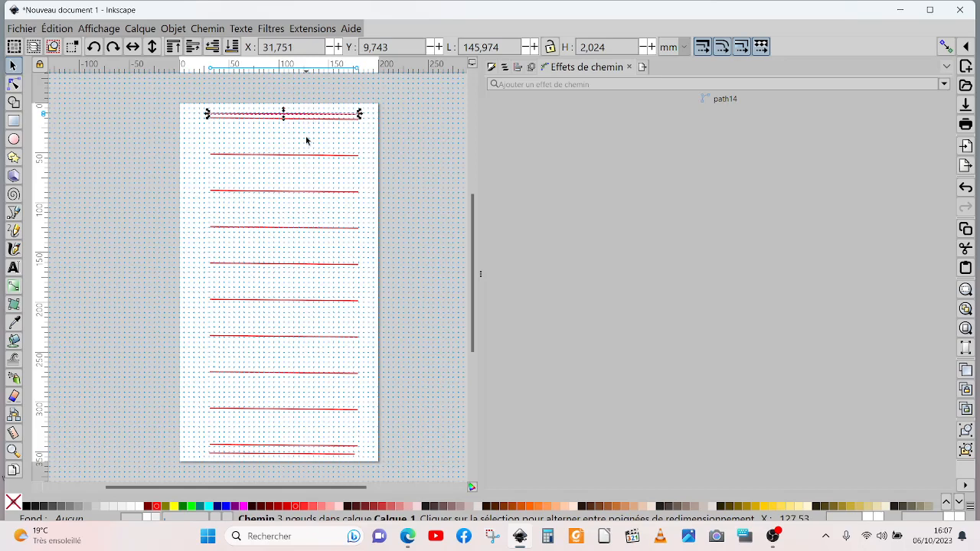
pyautogui.click(281, 453)
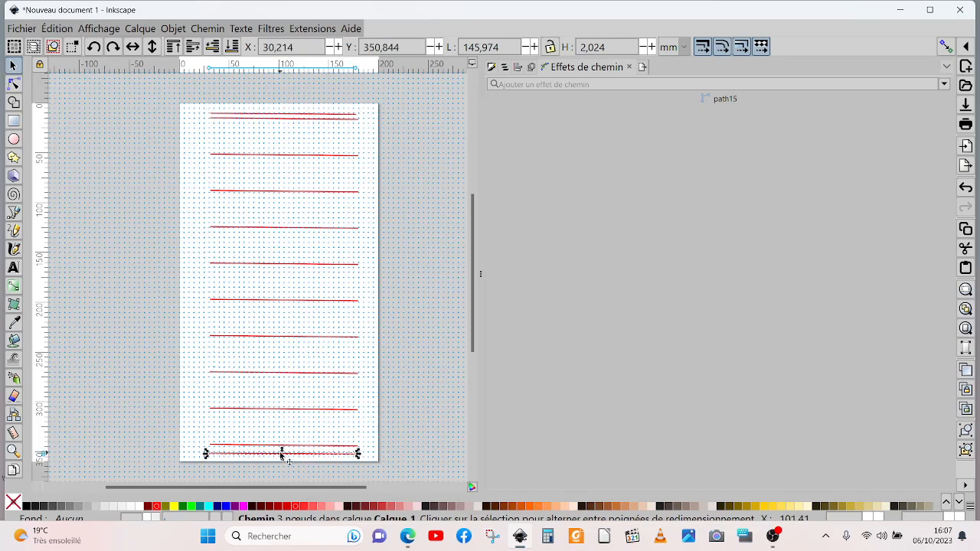
pyautogui.keyDown('shift'); pyautogui.click(293, 114); pyautogui.keyUp('shift')
pyautogui.click(214, 31)
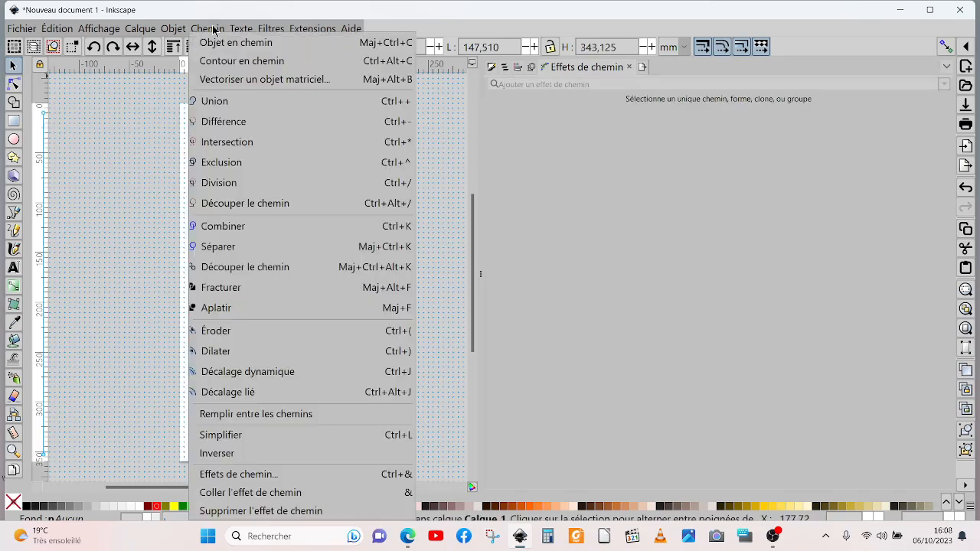
pyautogui.click(227, 232)
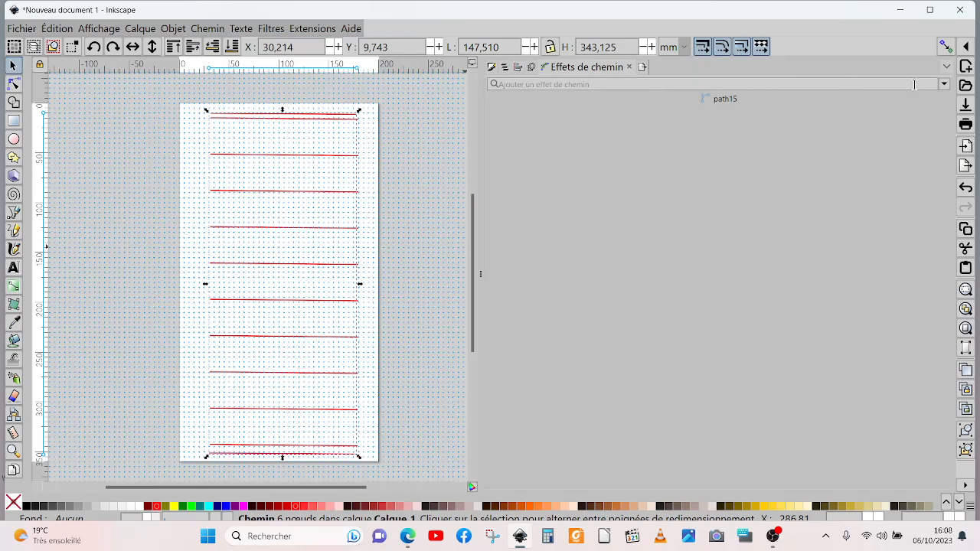
# Step: Apply the Relier les sous-chemins path effect to the combined horizontal lines and set its number of paths to 6
pyautogui.click(944, 85)
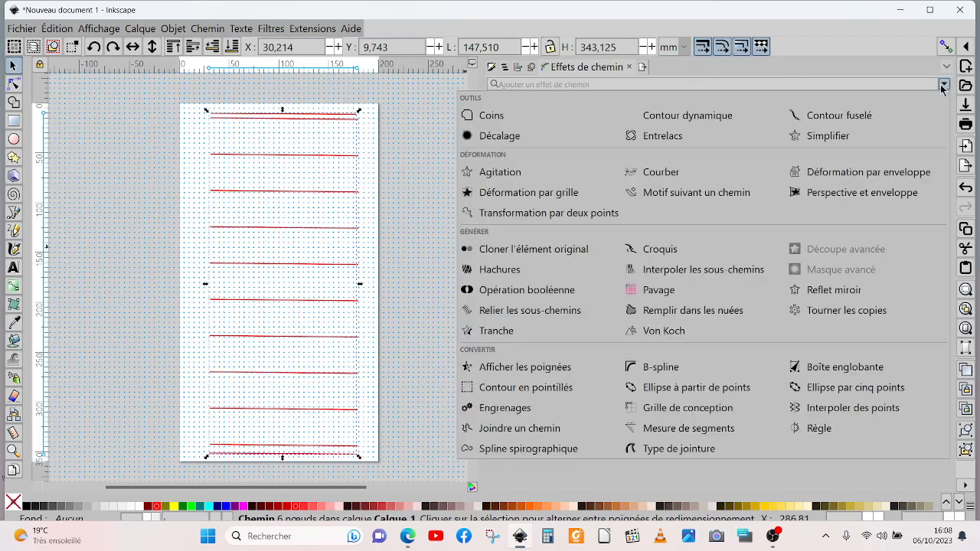
pyautogui.click(514, 313)
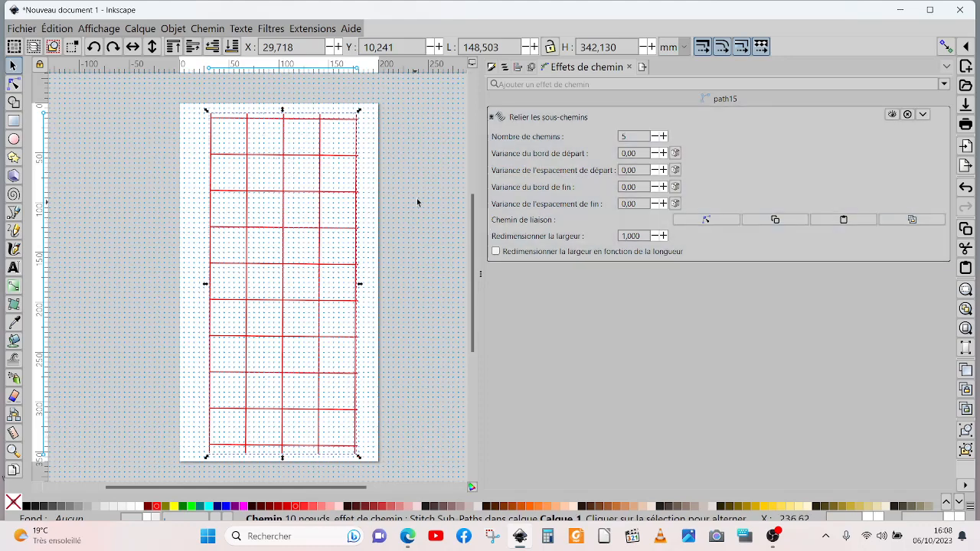
pyautogui.click(663, 137)
pyautogui.click(663, 136)
pyautogui.click(663, 136)
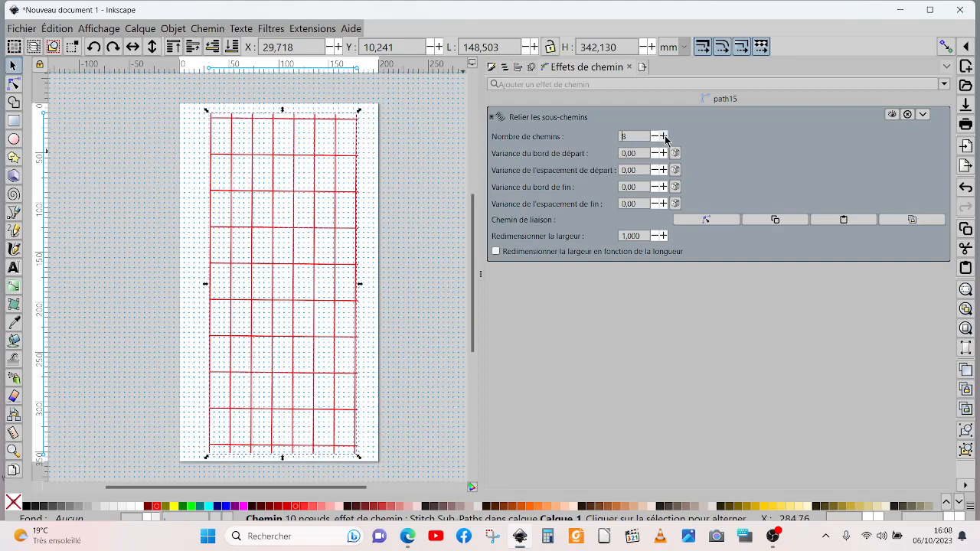
pyautogui.click(664, 137)
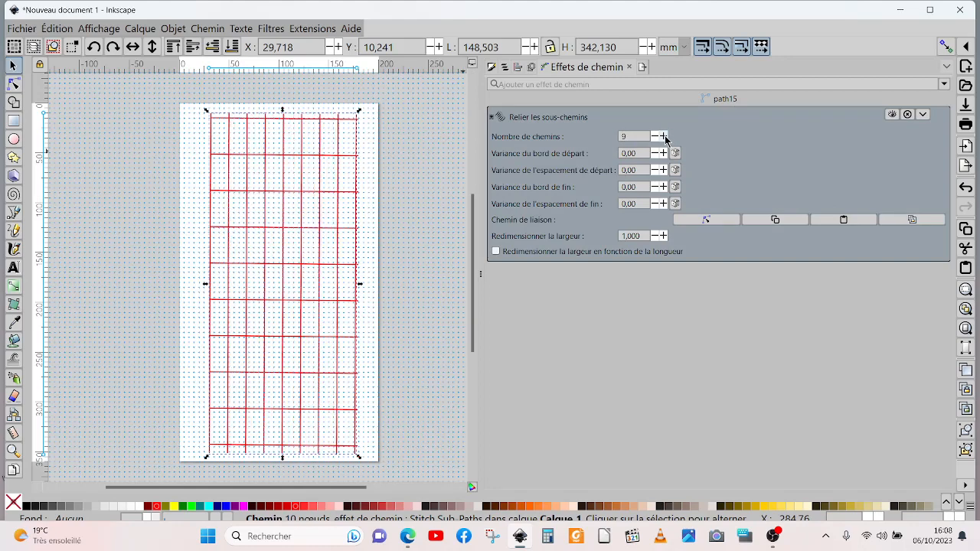
pyautogui.click(665, 137)
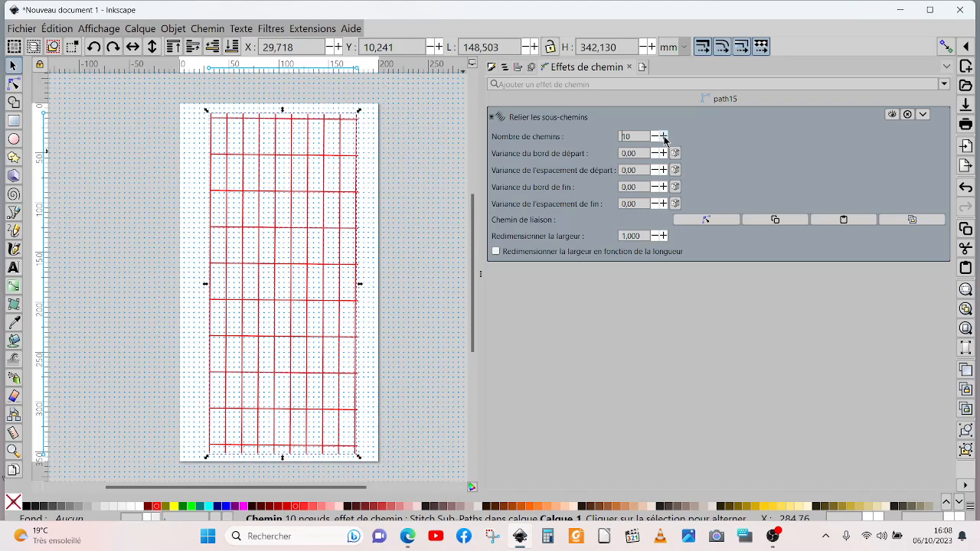
pyautogui.click(654, 137)
pyautogui.click(654, 137)
pyautogui.click(656, 137)
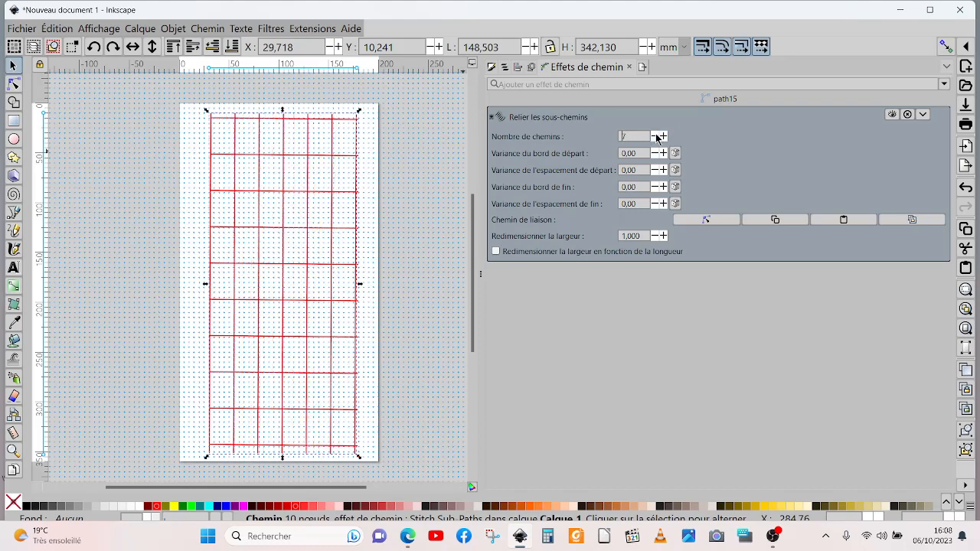
pyautogui.click(656, 137)
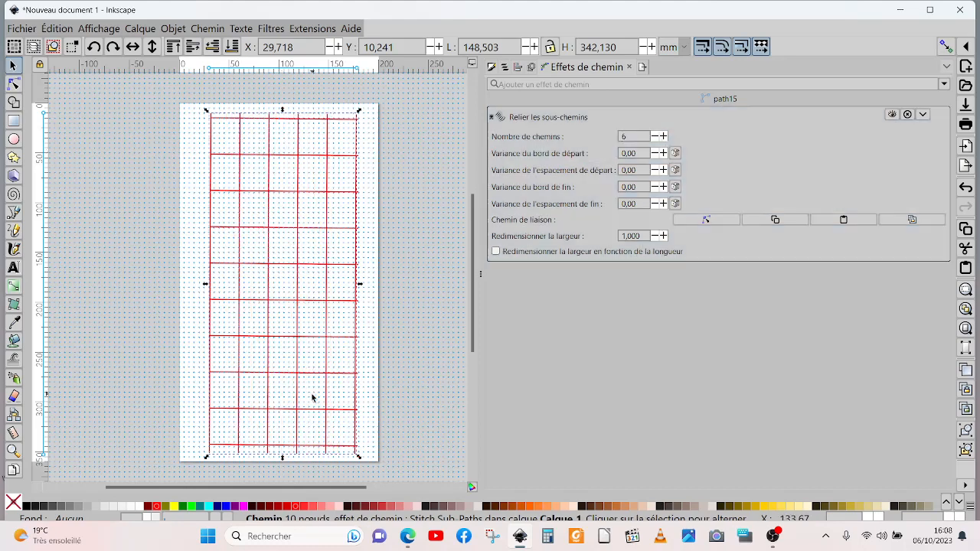